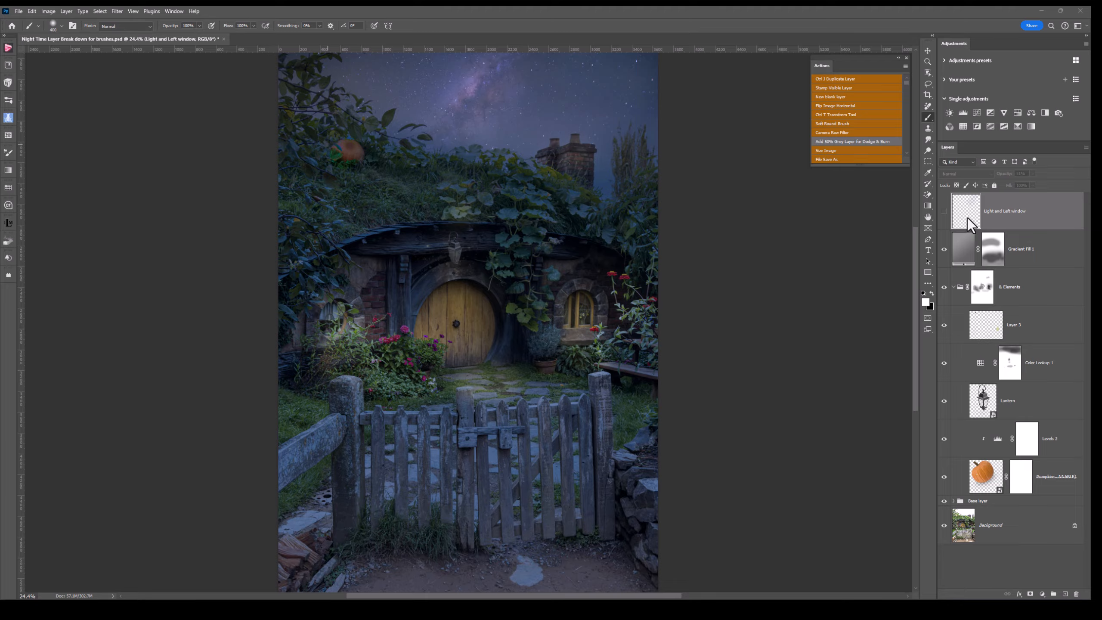
Step: Turn on the Light and Left window layer, comparing the image with and without it around the house's windows and door
{"action": "left_click", "coordinate": [945, 212]}
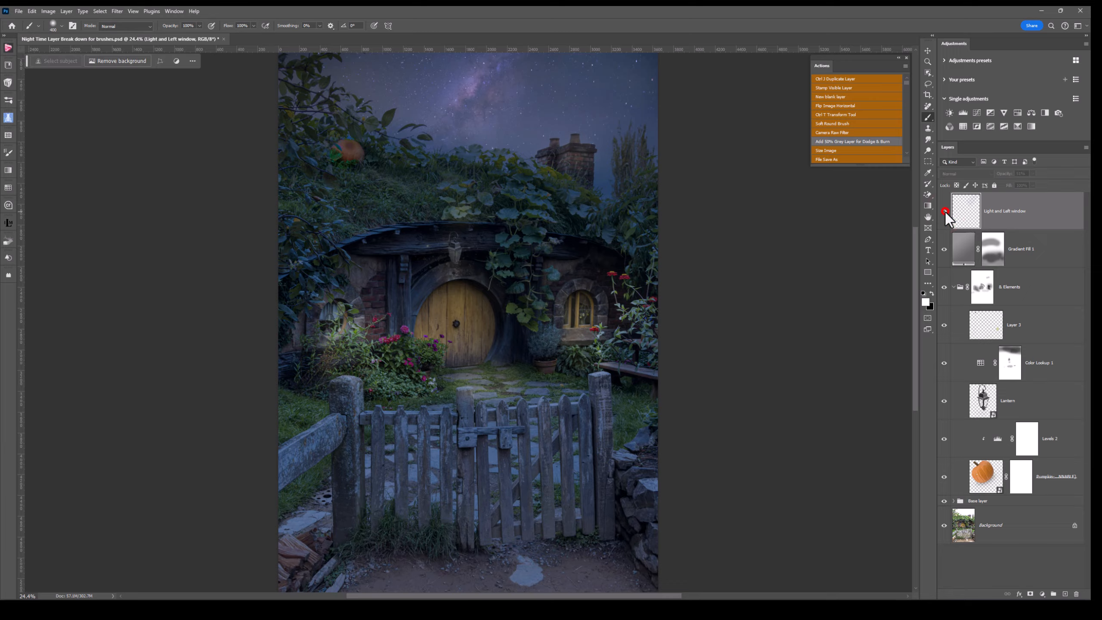
{"action": "left_click", "coordinate": [944, 212]}
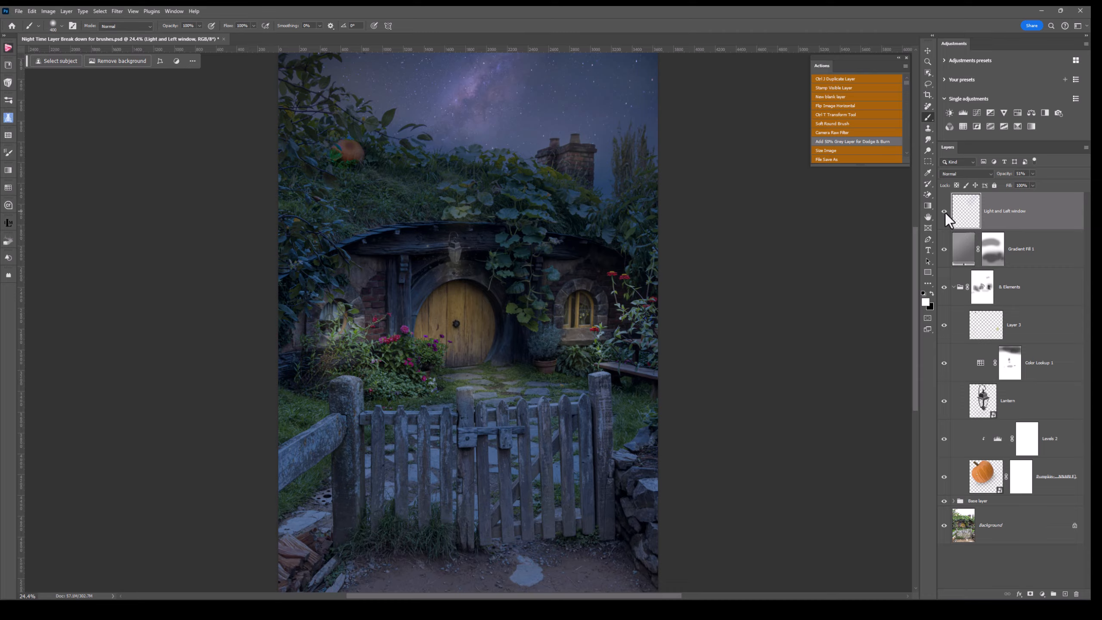
{"action": "left_click", "coordinate": [944, 212]}
{"action": "left_click", "coordinate": [944, 212]}
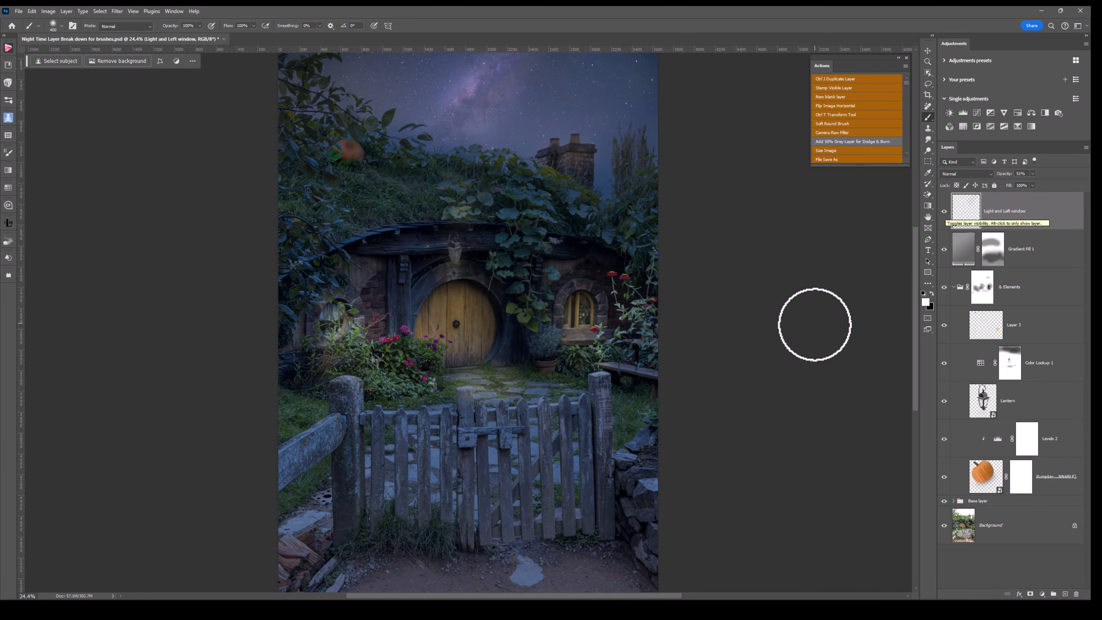
{"action": "scroll", "coordinate": [814, 325], "scroll_direction": "up", "scroll_amount": 3}
{"action": "scroll", "coordinate": [814, 323], "scroll_direction": "up", "scroll_amount": 1}
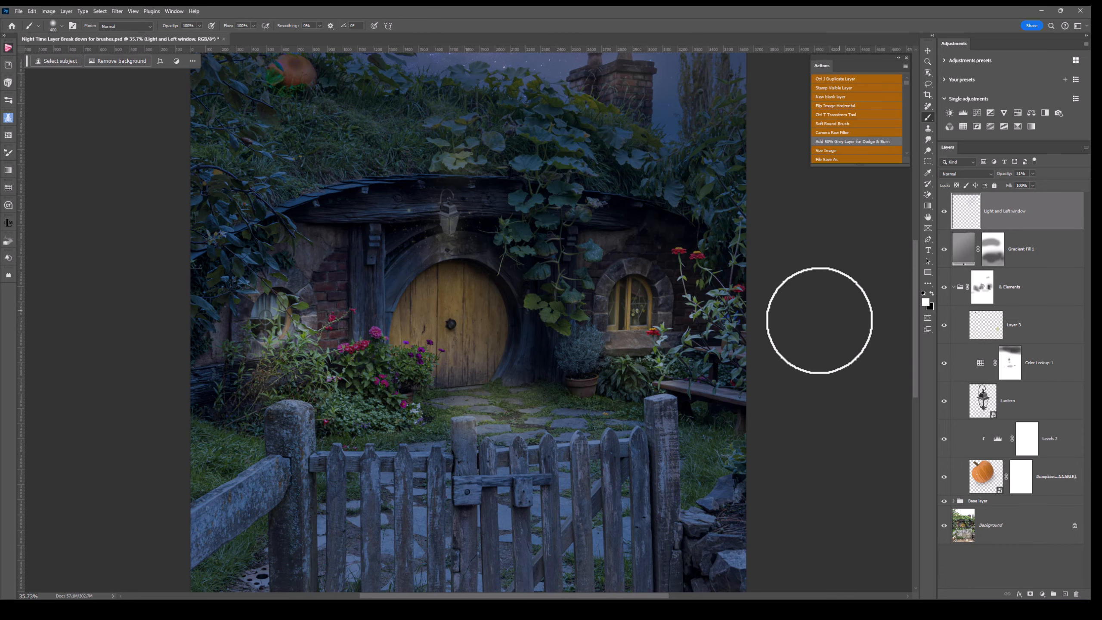
{"action": "left_click", "coordinate": [945, 212]}
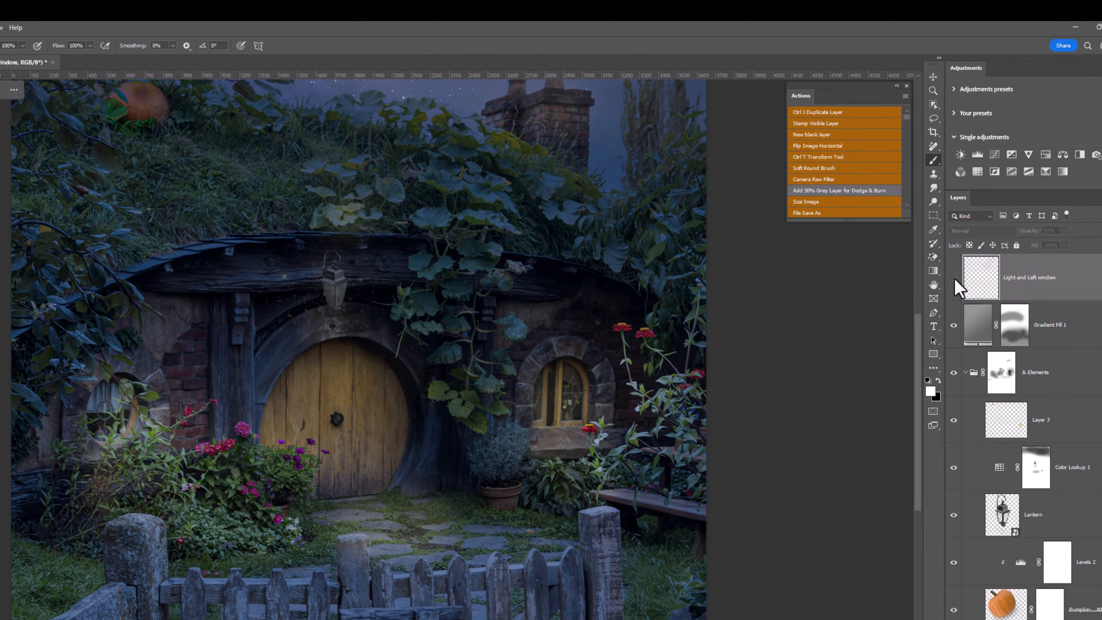
{"action": "left_click", "coordinate": [944, 211]}
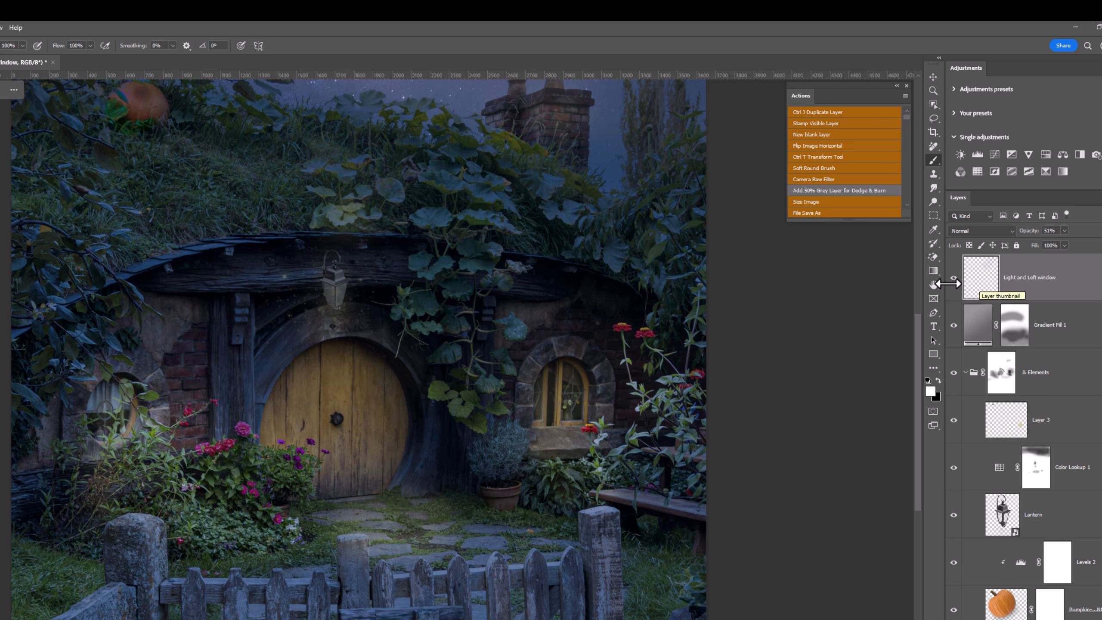
{"action": "scroll", "coordinate": [871, 352], "scroll_direction": "down", "scroll_amount": 3}
{"action": "scroll", "coordinate": [871, 351], "scroll_direction": "down", "scroll_amount": 2}
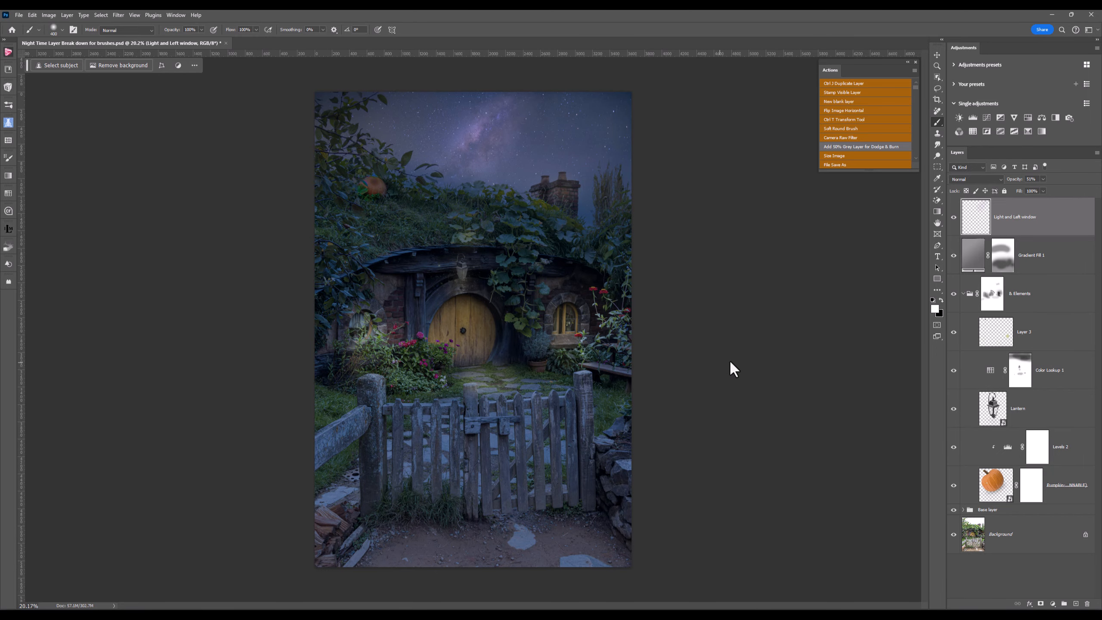
{"action": "scroll", "coordinate": [730, 359], "scroll_direction": "up", "scroll_amount": 1}
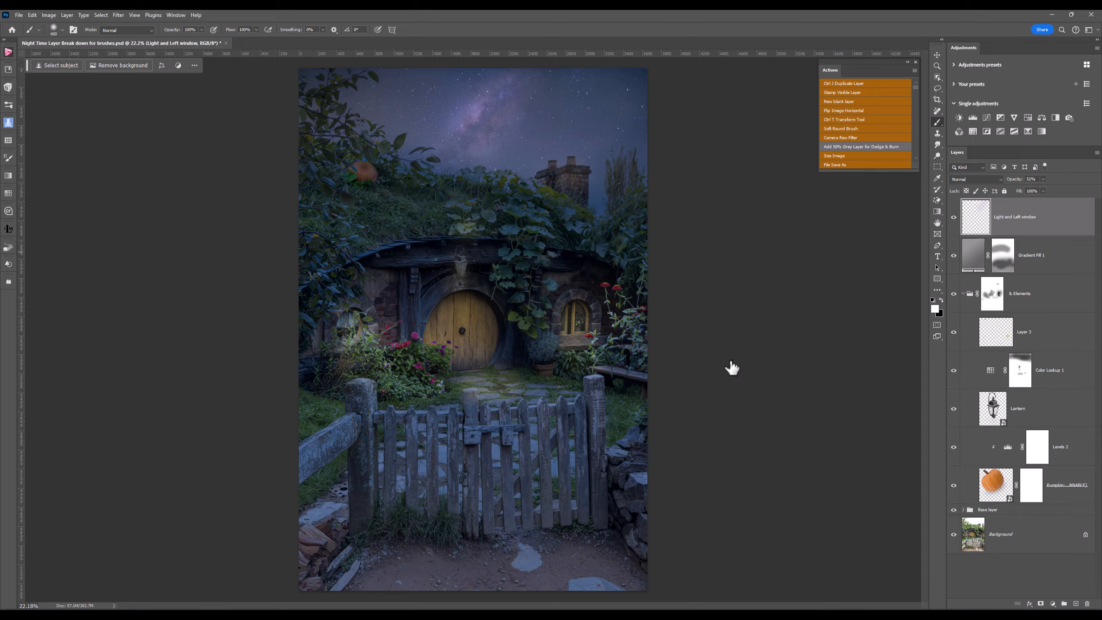
Step: Add a new blank layer above the Light and Left window layer and choose the Smoke SandraD Imagery Brush
{"action": "left_click", "coordinate": [872, 102]}
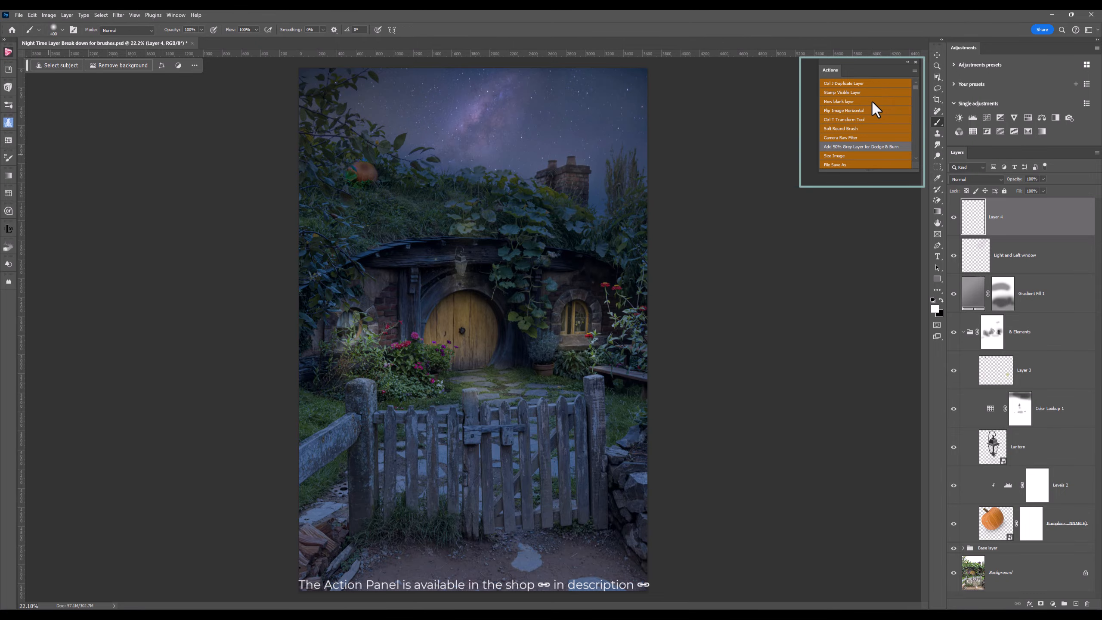
{"action": "left_click", "coordinate": [10, 107]}
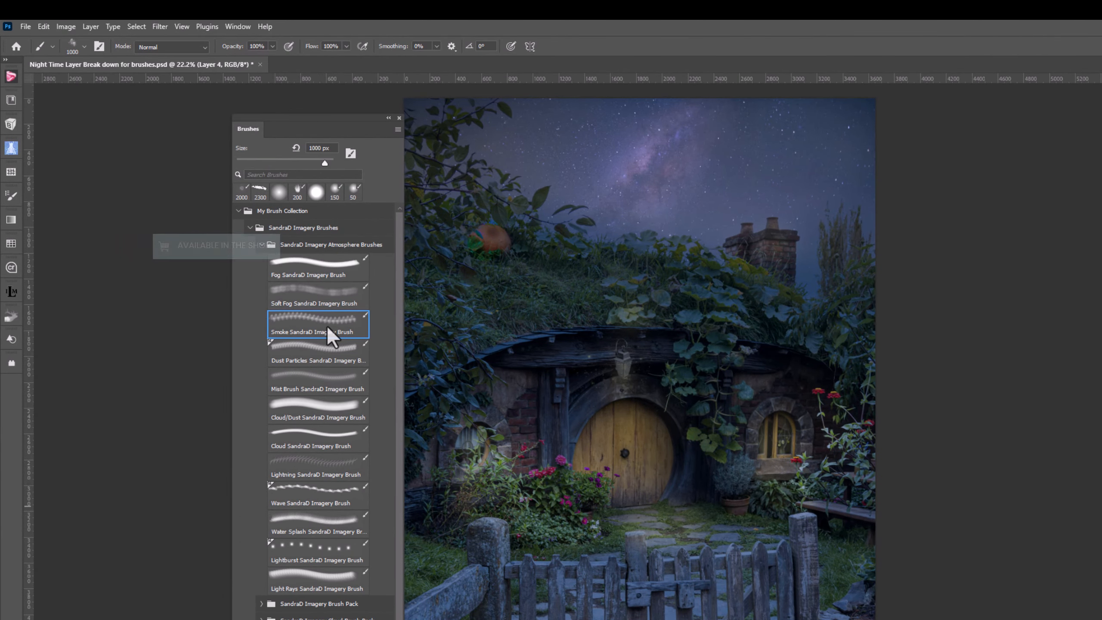
{"action": "left_click", "coordinate": [328, 325]}
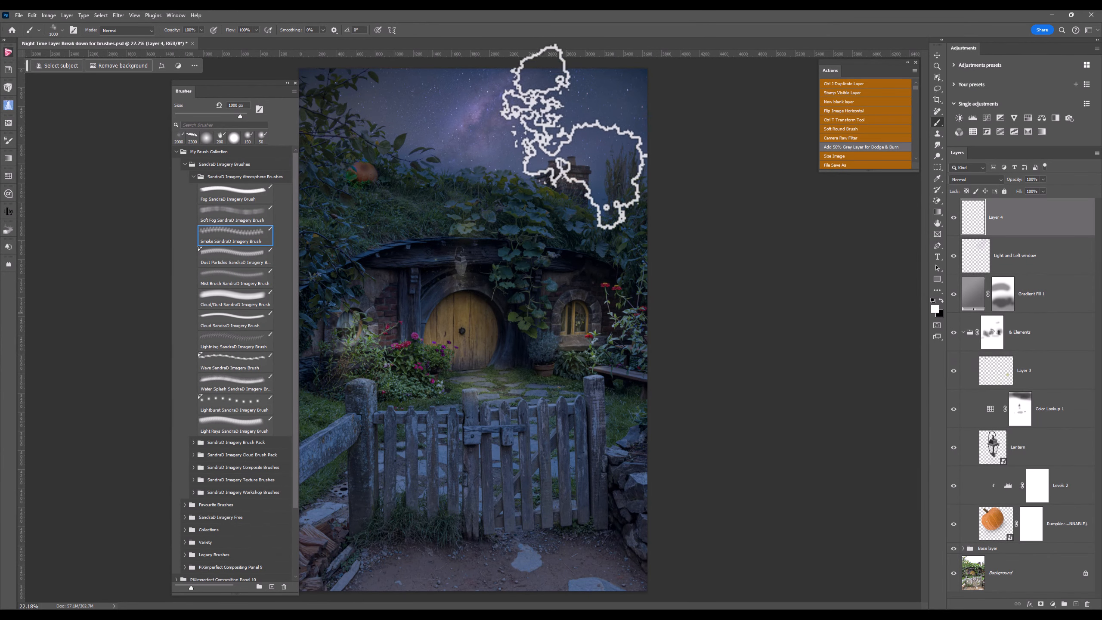
Step: Reduce the smoke brush to 700 px and stamp a single white puff of smoke in the sky just above the chimney
{"action": "scroll", "coordinate": [562, 132], "scroll_direction": "down", "scroll_amount": 1}
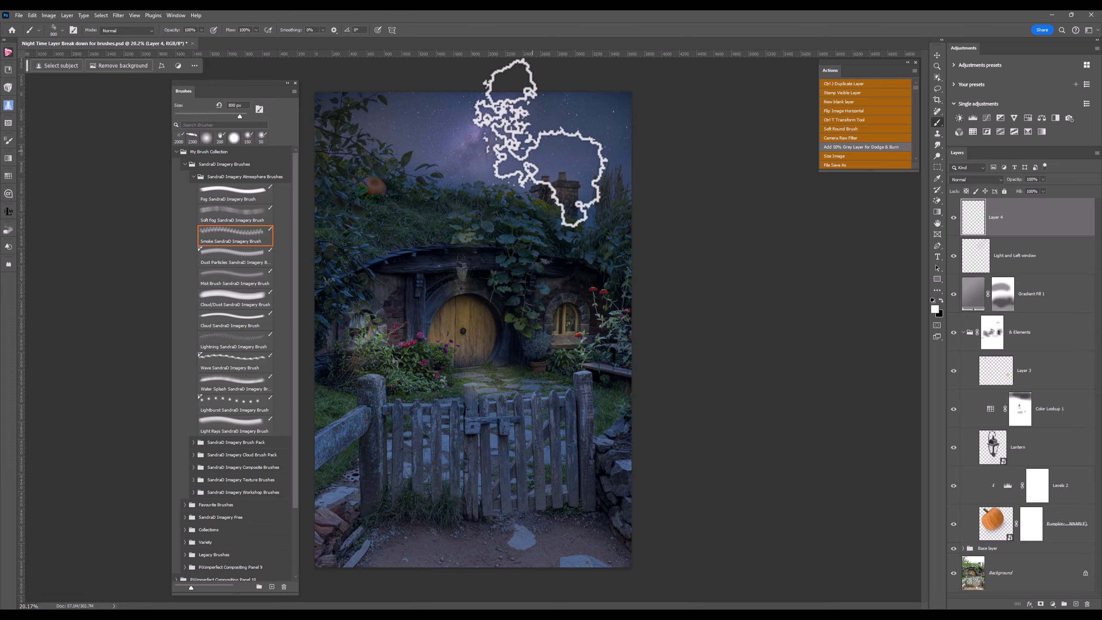
{"action": "key", "text": "bracketleft"}
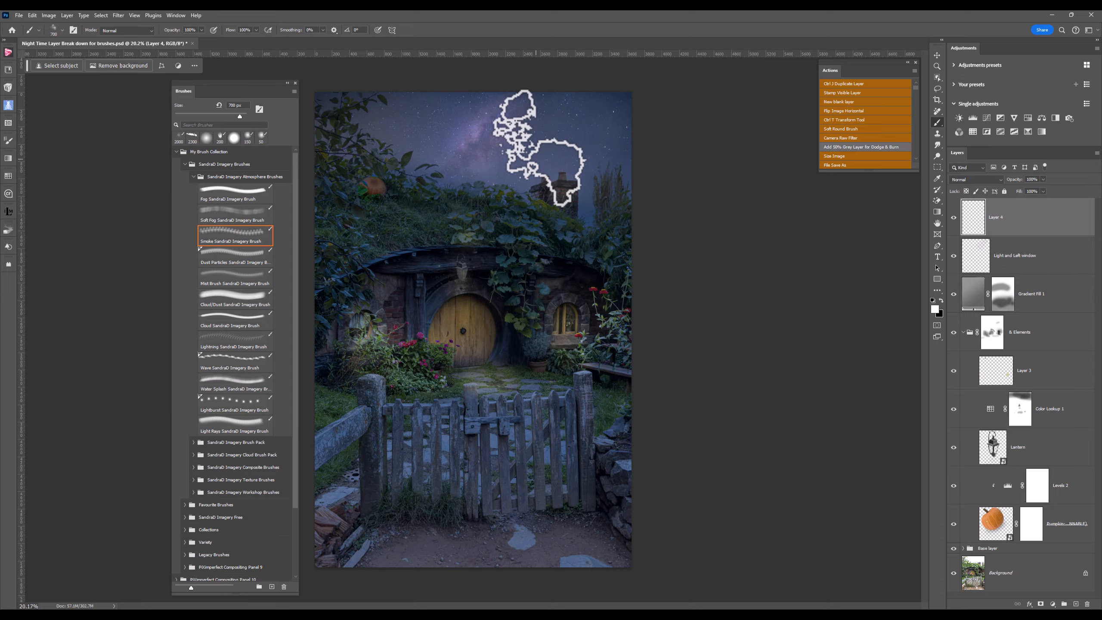
{"action": "left_click", "coordinate": [539, 150]}
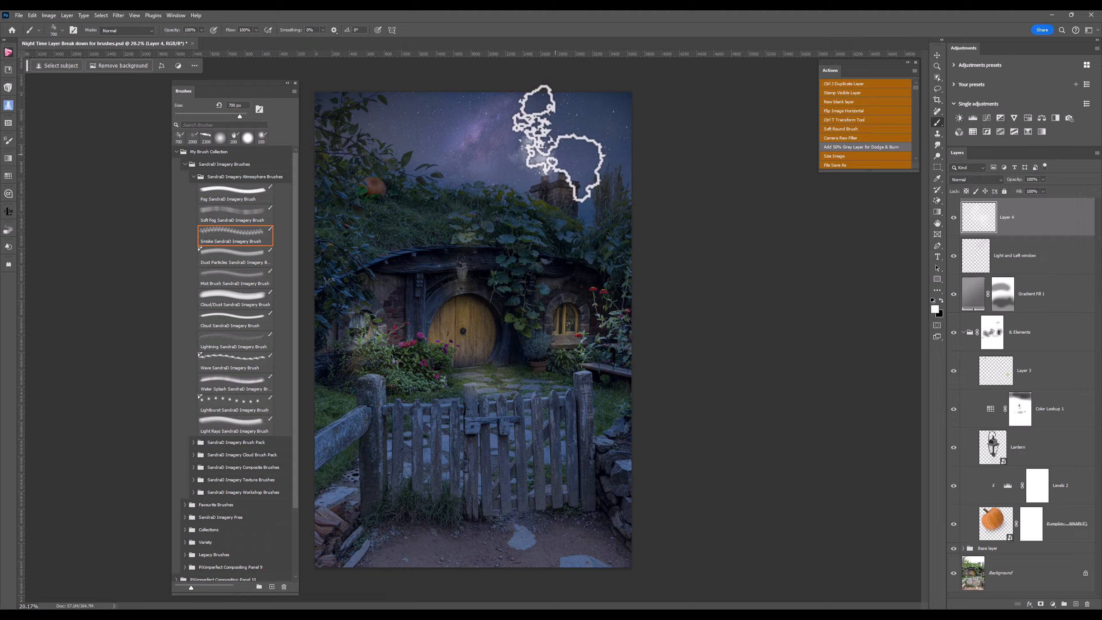
{"action": "left_click", "coordinate": [549, 152]}
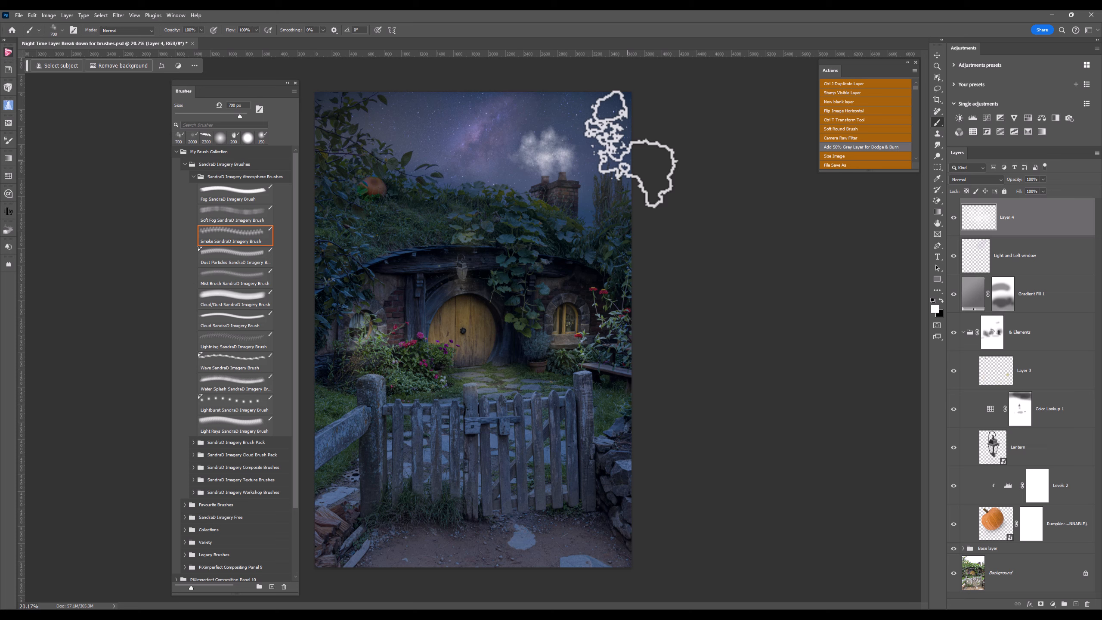
{"action": "key", "text": "ctrl+z"}
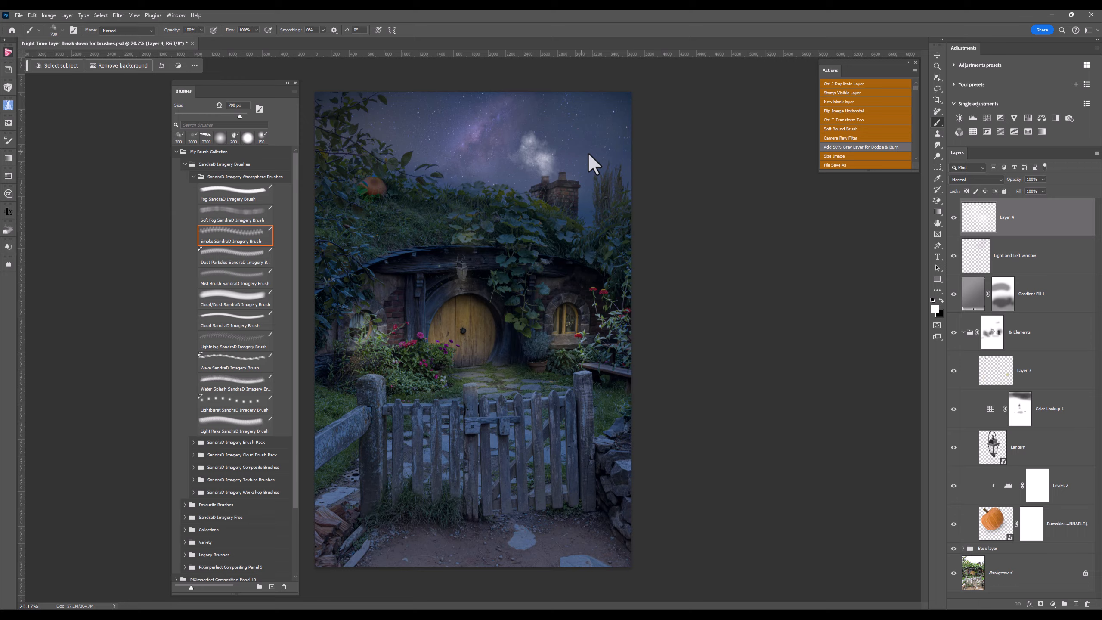
Step: Rotate the smoke brush tip to -31°, enlarge it to 900 px and stamp a second puff above the chimney
{"action": "key", "text": "Right"}
{"action": "key", "text": "Right"}
{"action": "key", "text": "Right"}
{"action": "key", "text": "Right"}
{"action": "key", "text": "Right"}
{"action": "key", "text": "Right"}
{"action": "key", "text": "Right"}
{"action": "key", "text": "Right"}
{"action": "key", "text": "Right"}
{"action": "key", "text": "Right"}
{"action": "key", "text": "Right"}
{"action": "key", "text": "Right"}
{"action": "key", "text": "Right"}
{"action": "key", "text": "Right"}
{"action": "key", "text": "Right"}
{"action": "key", "text": "Right"}
{"action": "key", "text": "Right"}
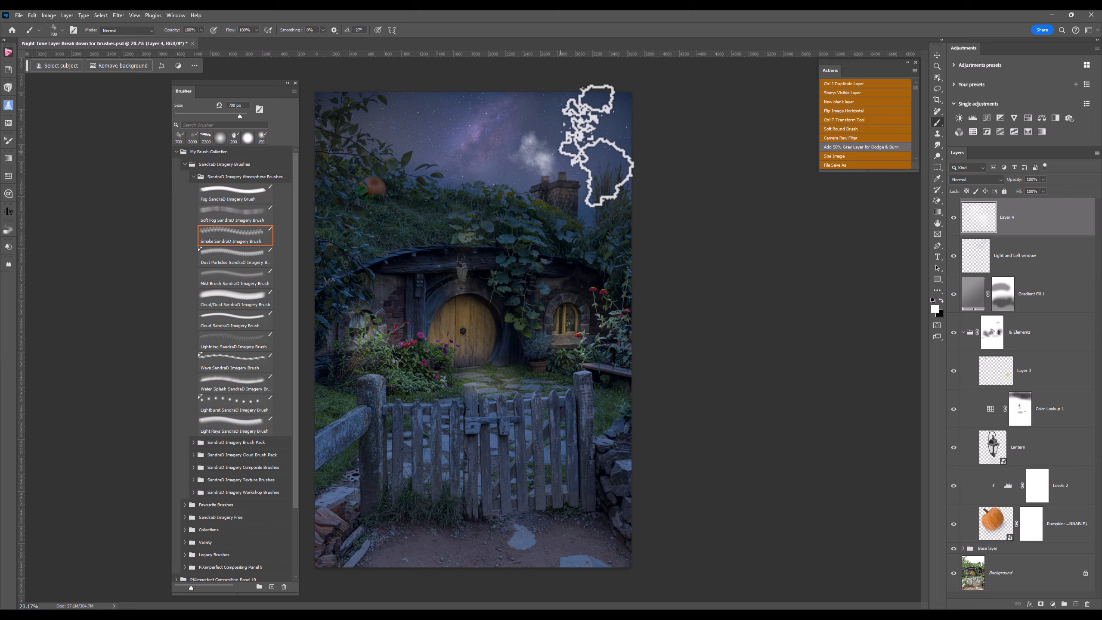
{"action": "key", "text": "bracketright"}
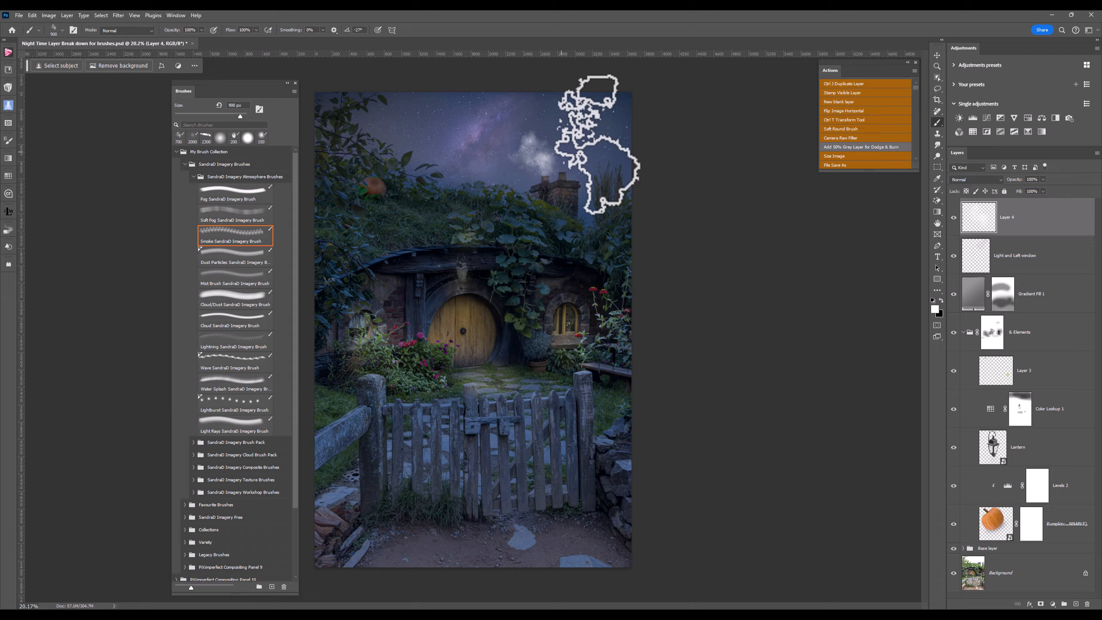
{"action": "key", "text": "Right"}
{"action": "key", "text": "Right"}
{"action": "key", "text": "Right"}
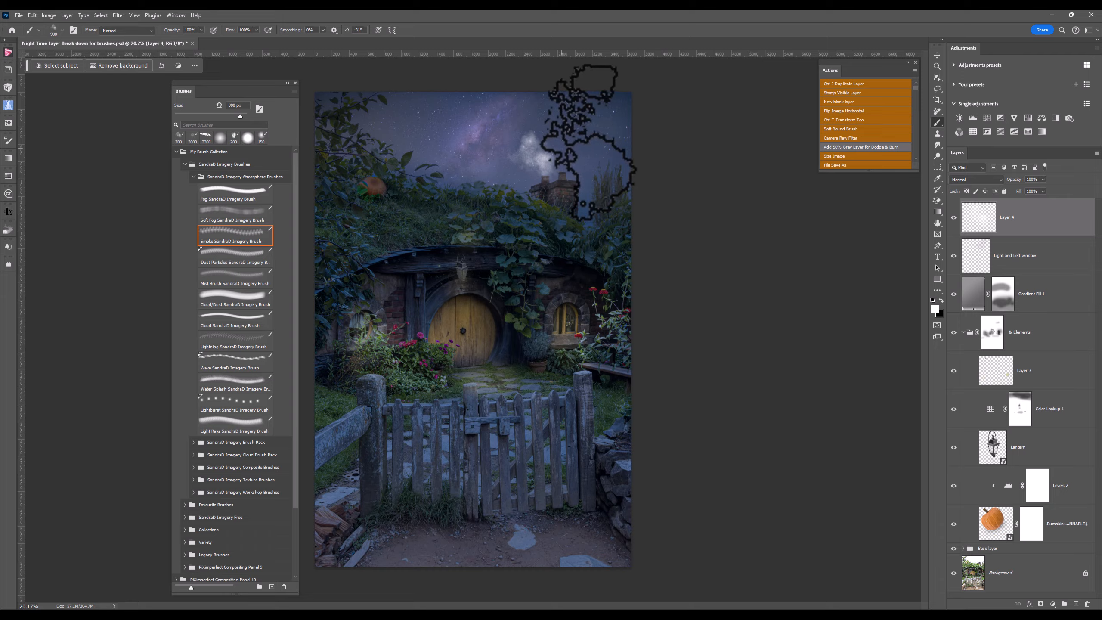
{"action": "left_click", "coordinate": [562, 149]}
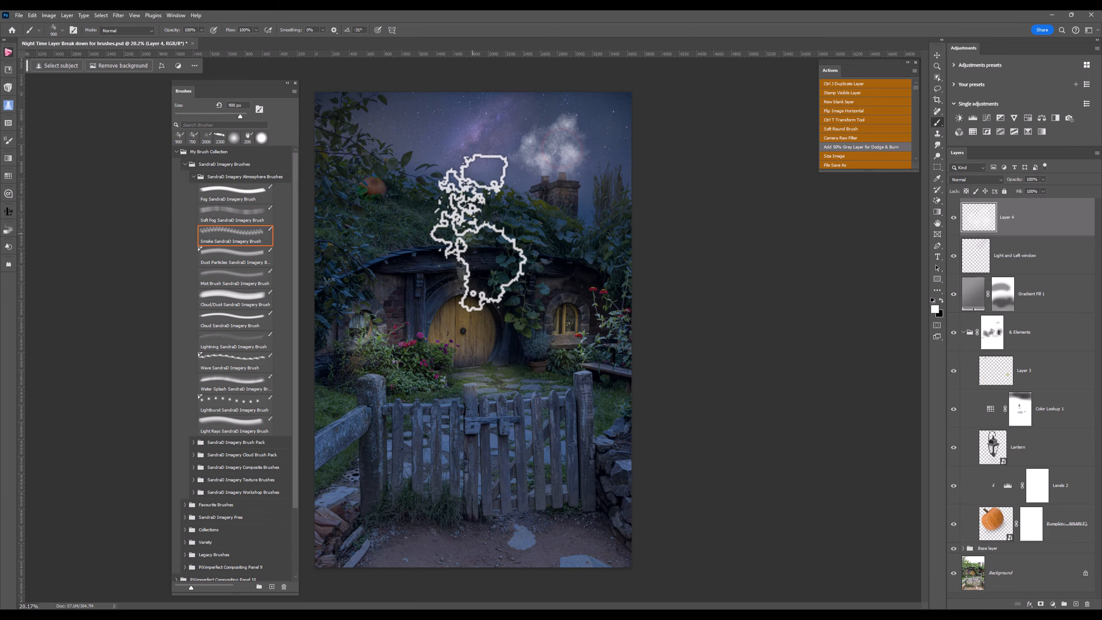
Step: Lower the opacity of the smoke layer to 64%
{"action": "key", "text": "ctrl+minus"}
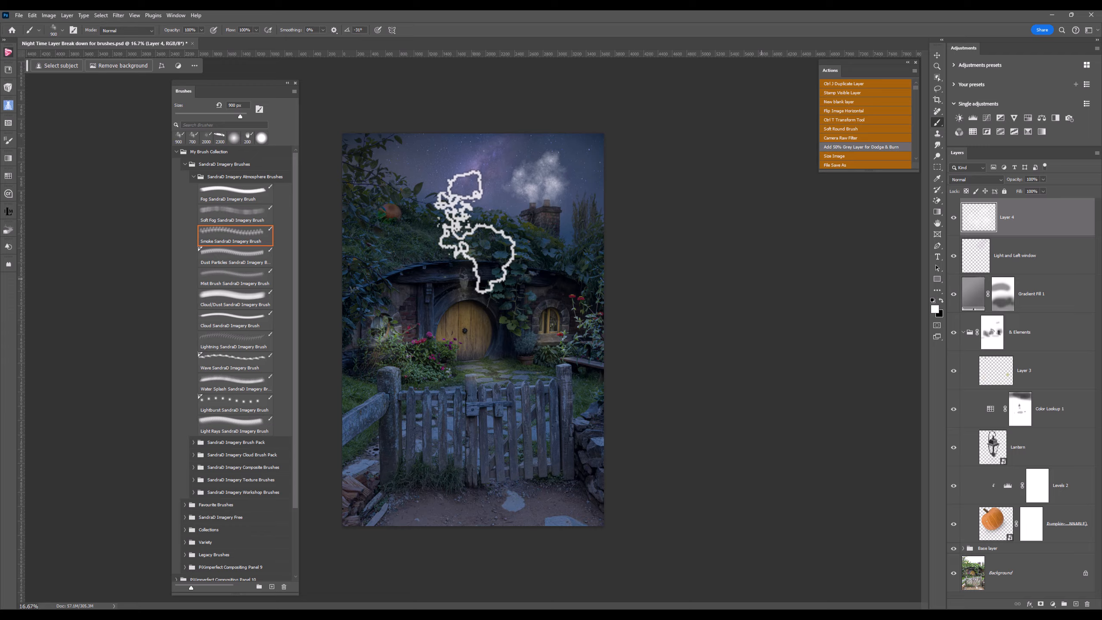
{"action": "left_click", "coordinate": [1043, 179]}
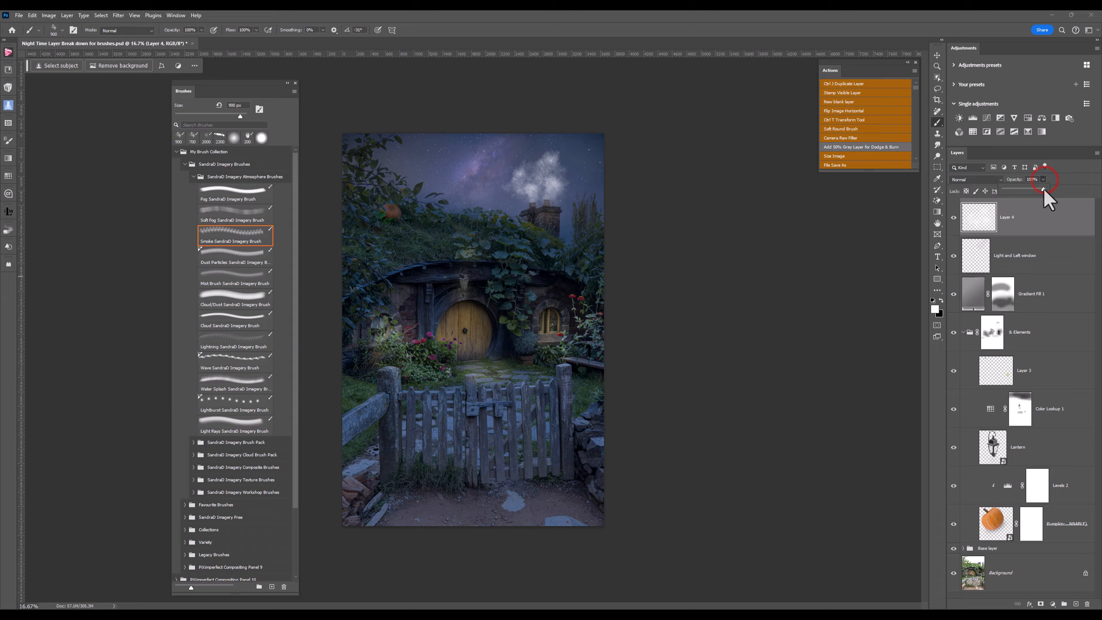
{"action": "left_click_drag", "start_coordinate": [1045, 189], "coordinate": [1030, 192]}
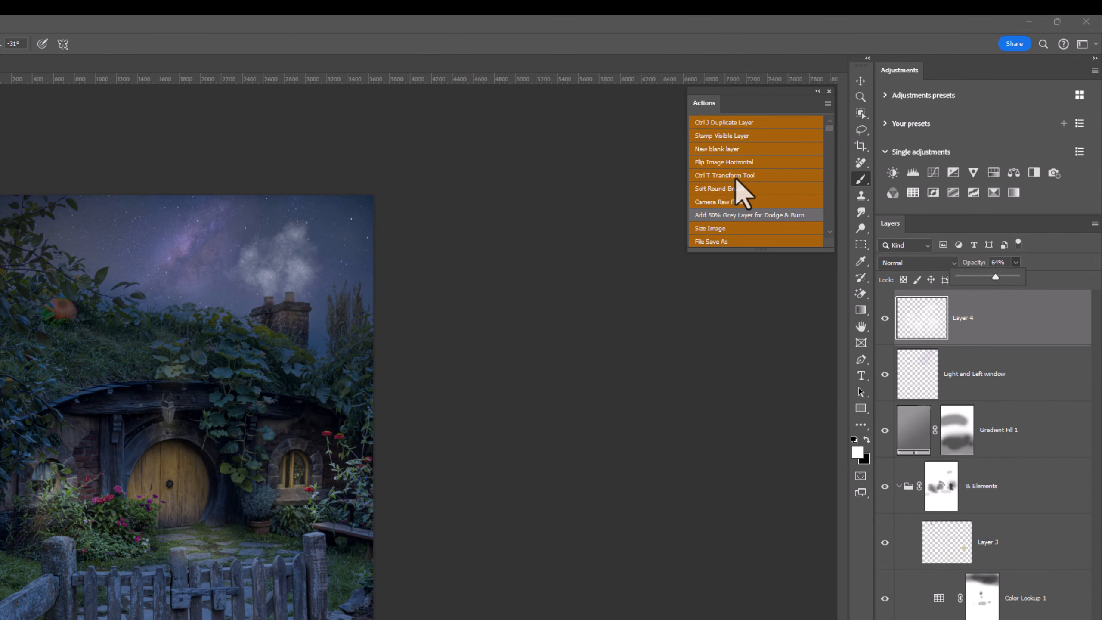
Step: Transform the smoke layer, shifting the smoke slightly over the chimney and rotating it about -7°
{"action": "left_click", "coordinate": [737, 178]}
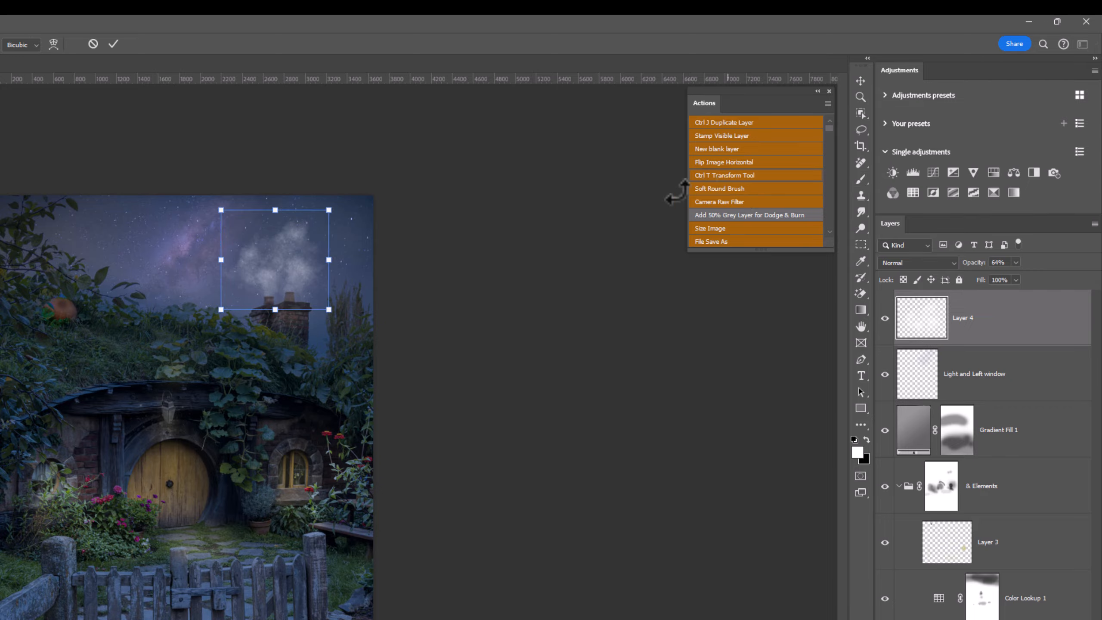
{"action": "left_click_drag", "start_coordinate": [308, 281], "coordinate": [306, 275]}
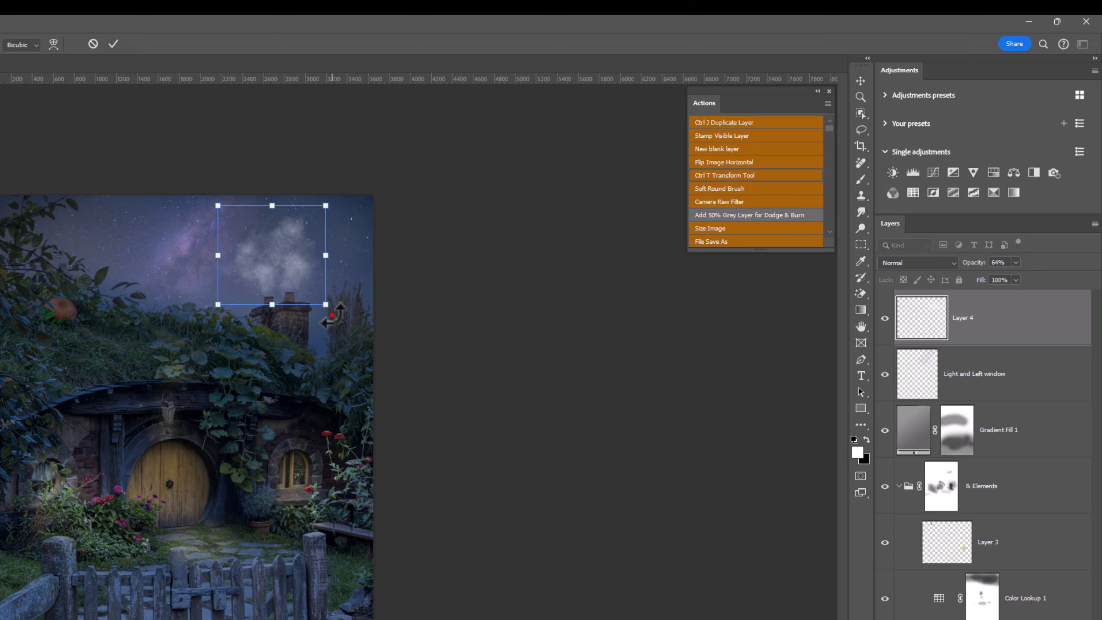
{"action": "left_click_drag", "start_coordinate": [332, 315], "coordinate": [296, 266]}
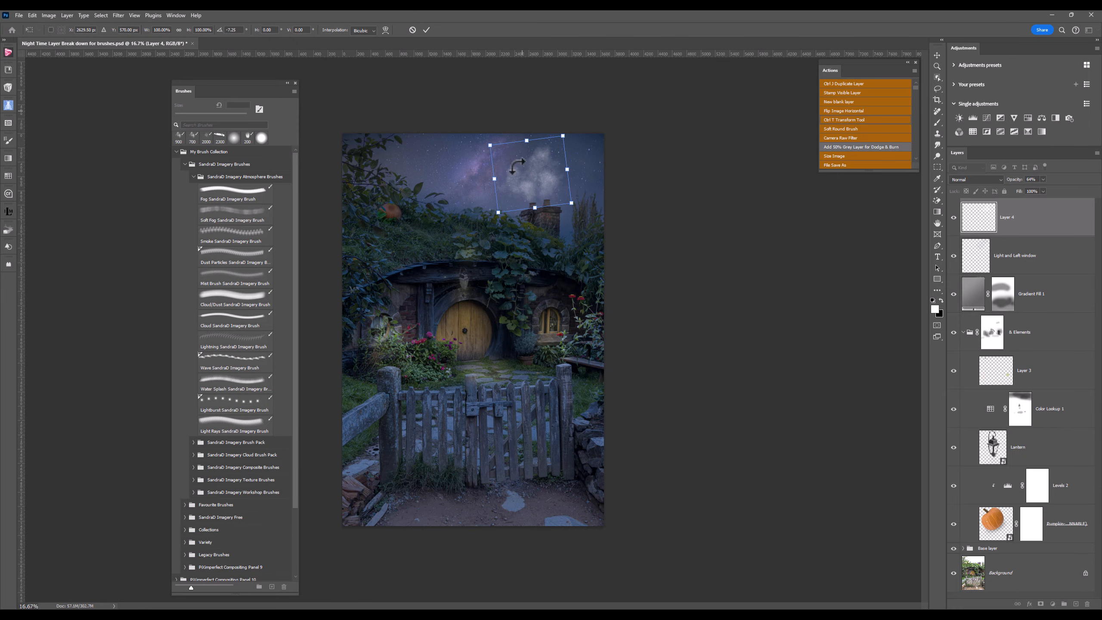
{"action": "left_click", "coordinate": [427, 29]}
Step: Add another blank layer above the smoke layer and choose the Light Rays SandraD Imagery Brush at 800 px
{"action": "key", "text": "b"}
{"action": "scroll", "coordinate": [514, 156], "scroll_direction": "up", "scroll_amount": 2}
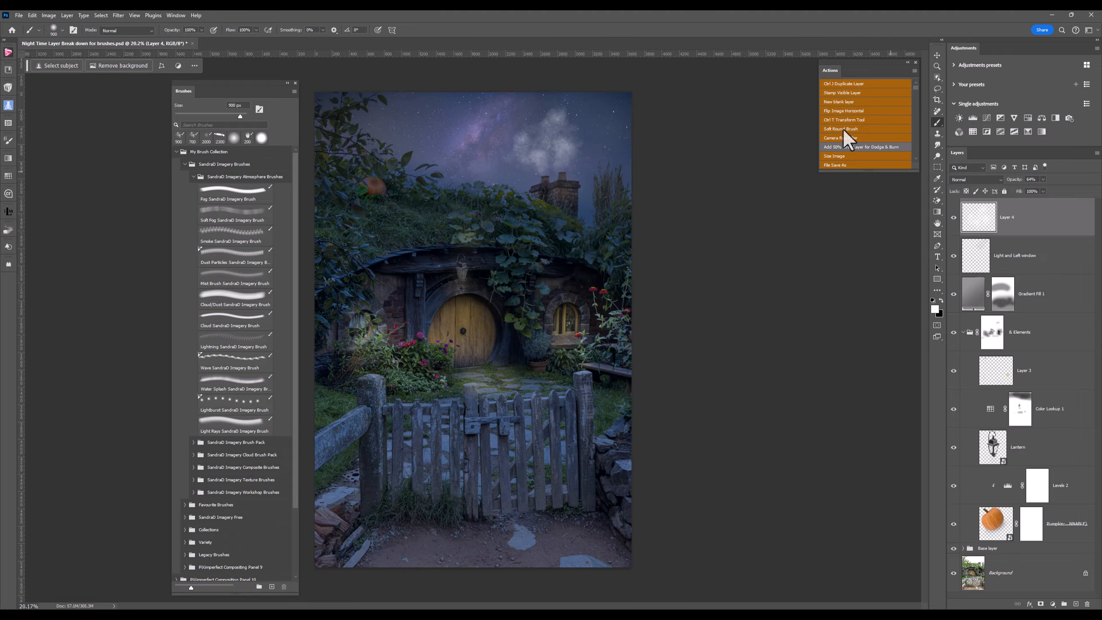
{"action": "left_click", "coordinate": [844, 101]}
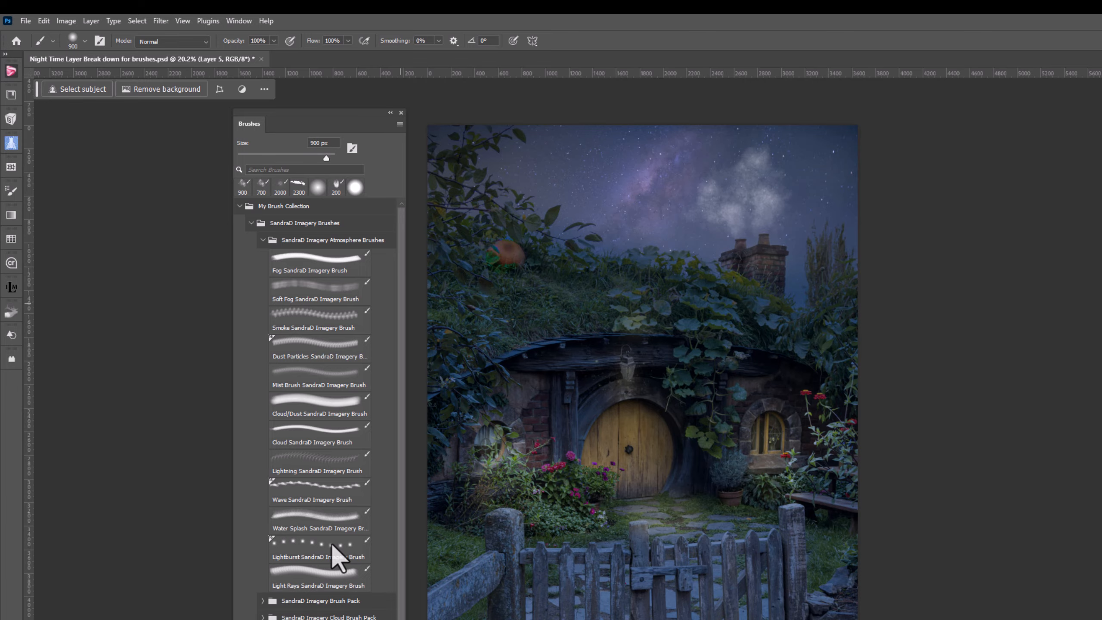
{"action": "key", "text": "bracketleft"}
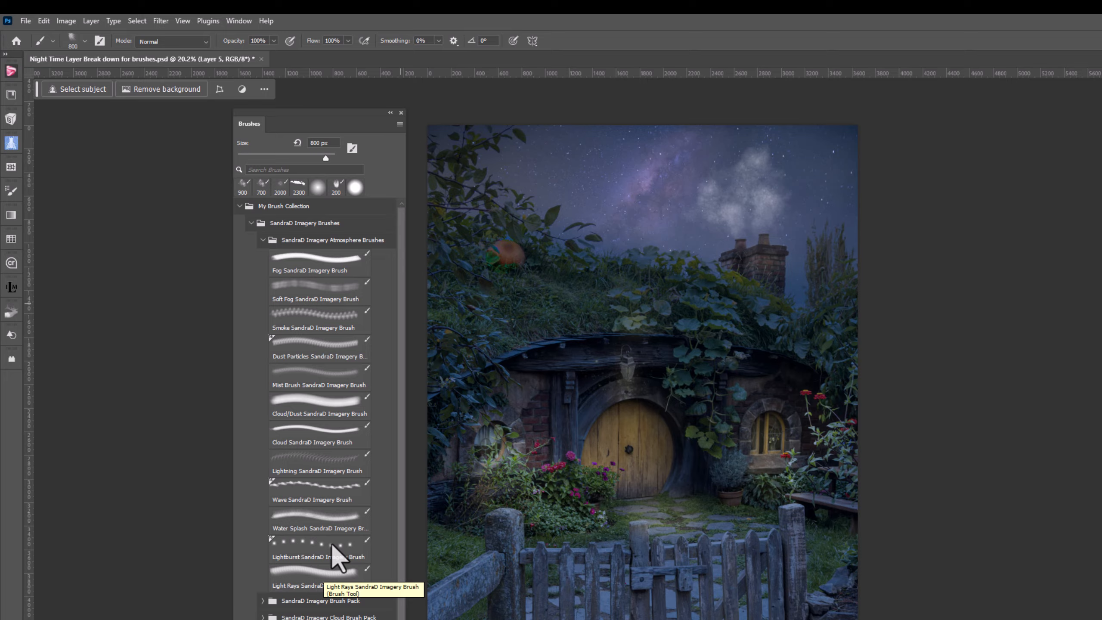
{"action": "key", "text": "bracketright"}
{"action": "key", "text": "bracketright"}
{"action": "left_click", "coordinate": [314, 579]}
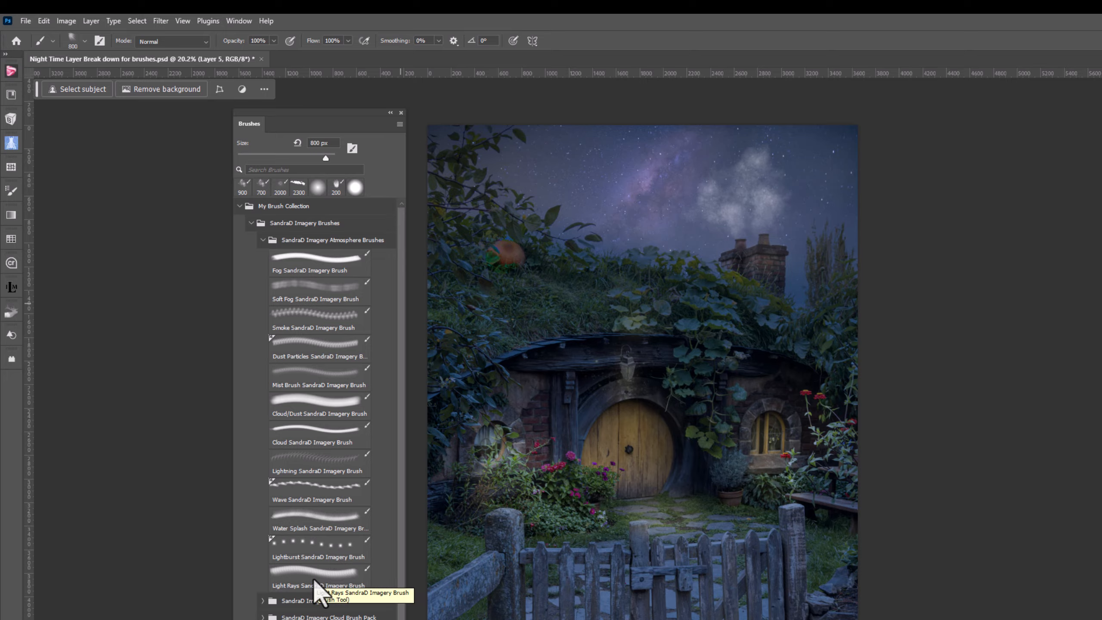
{"action": "left_click", "coordinate": [313, 577]}
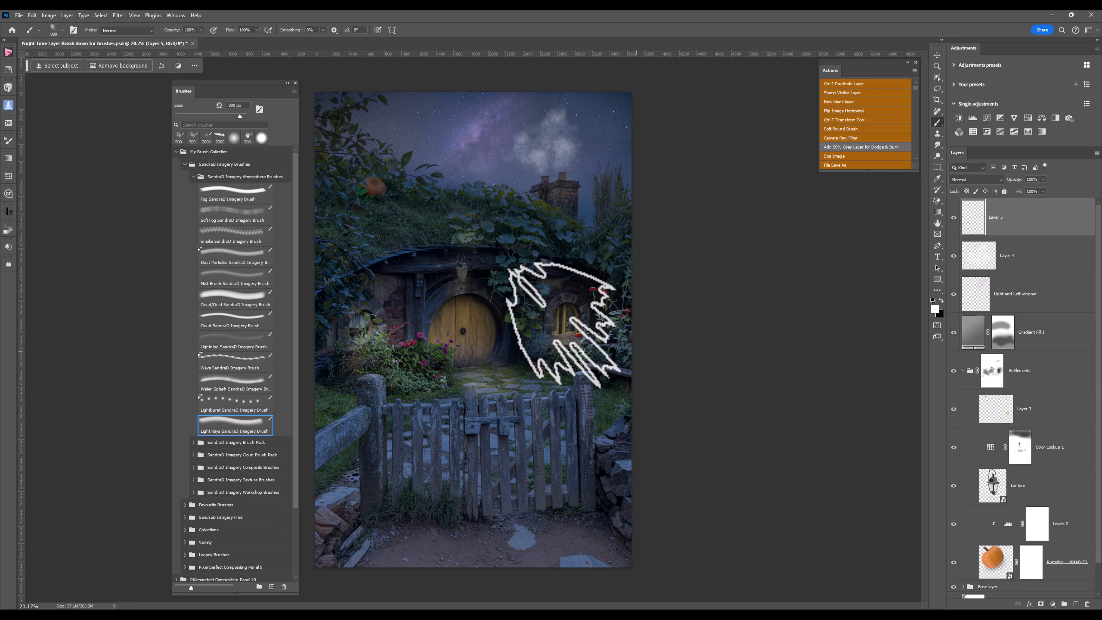
Step: Set the foreground colour to the pale warm yellow e3e7c0 for painting the window light
{"action": "left_click", "coordinate": [935, 310]}
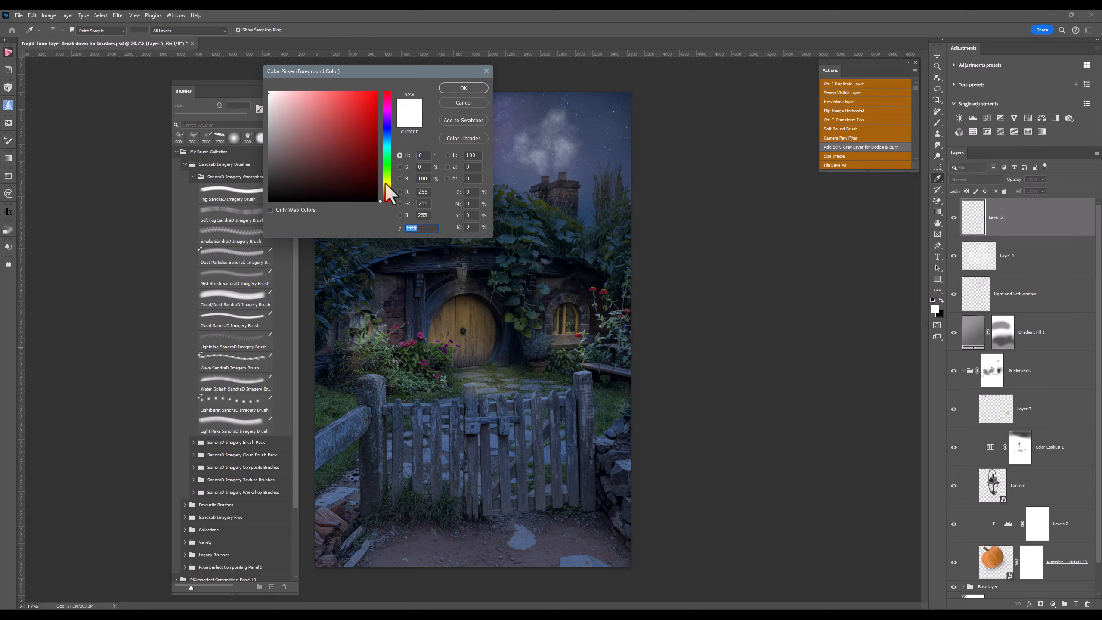
{"action": "left_click", "coordinate": [385, 182]}
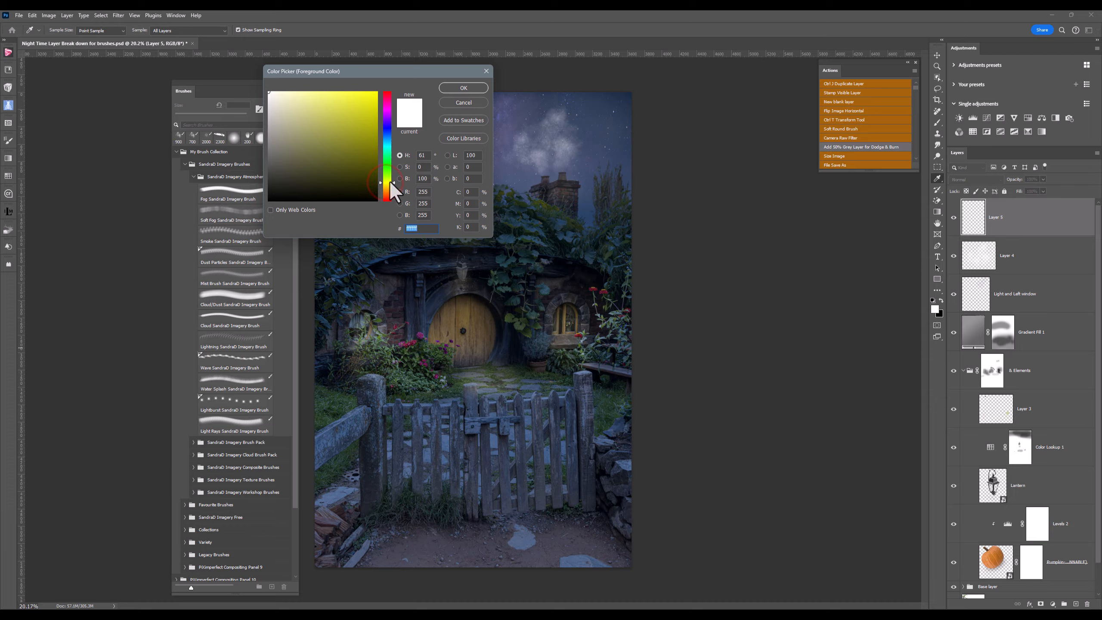
{"action": "left_click", "coordinate": [389, 179]}
{"action": "left_click", "coordinate": [295, 117]}
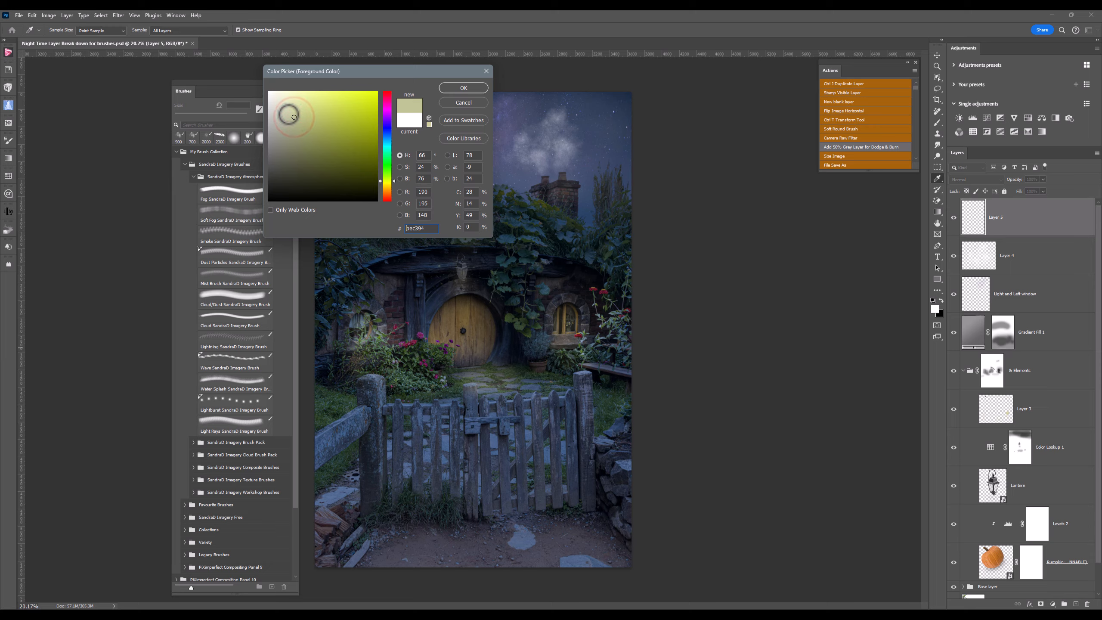
{"action": "left_click", "coordinate": [287, 113]}
{"action": "left_click", "coordinate": [278, 105]}
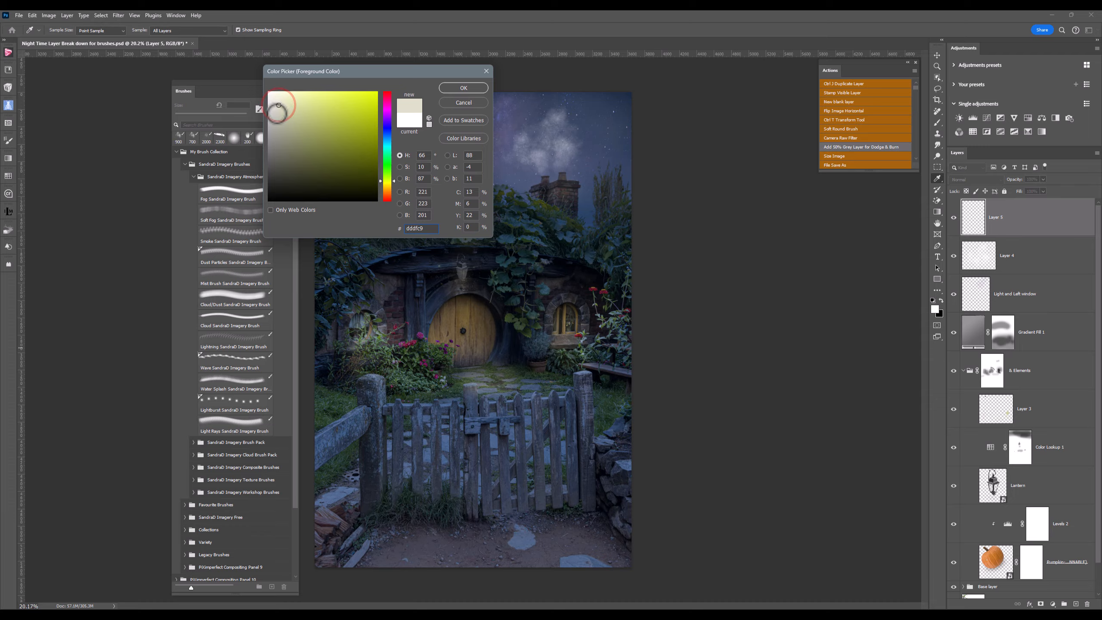
{"action": "left_click", "coordinate": [276, 111]}
{"action": "left_click", "coordinate": [277, 104]}
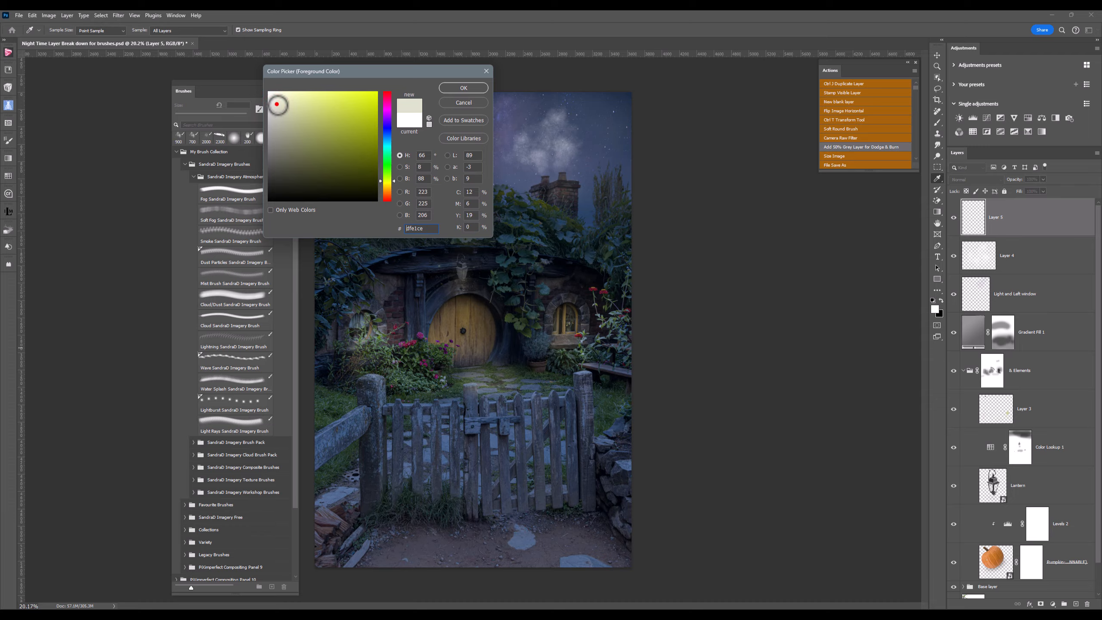
{"action": "left_click", "coordinate": [286, 102]}
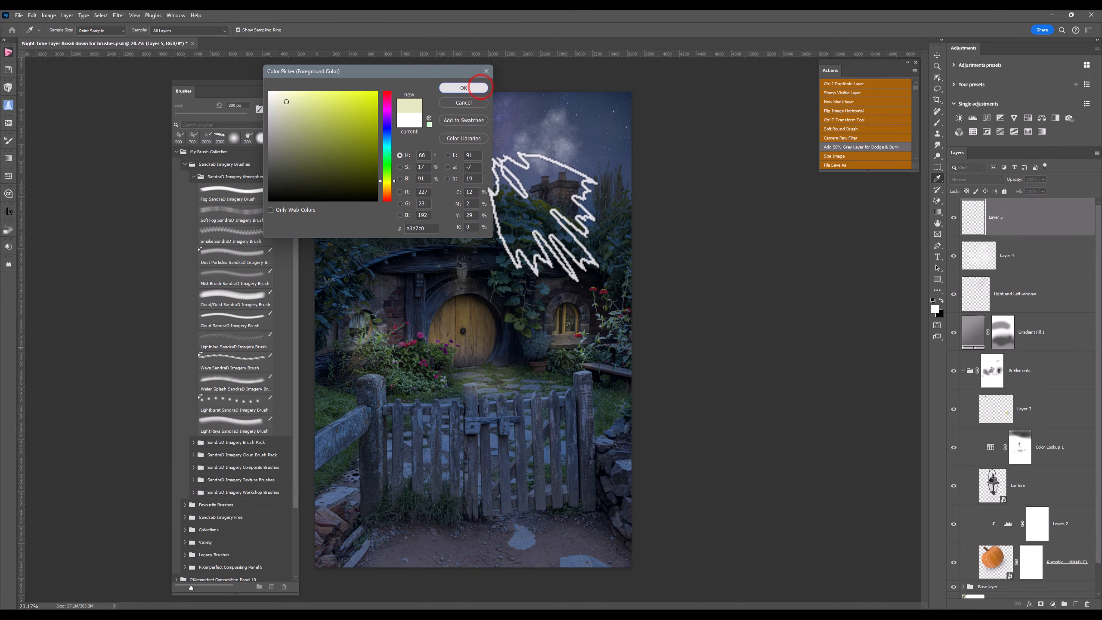
{"action": "key", "text": "Return"}
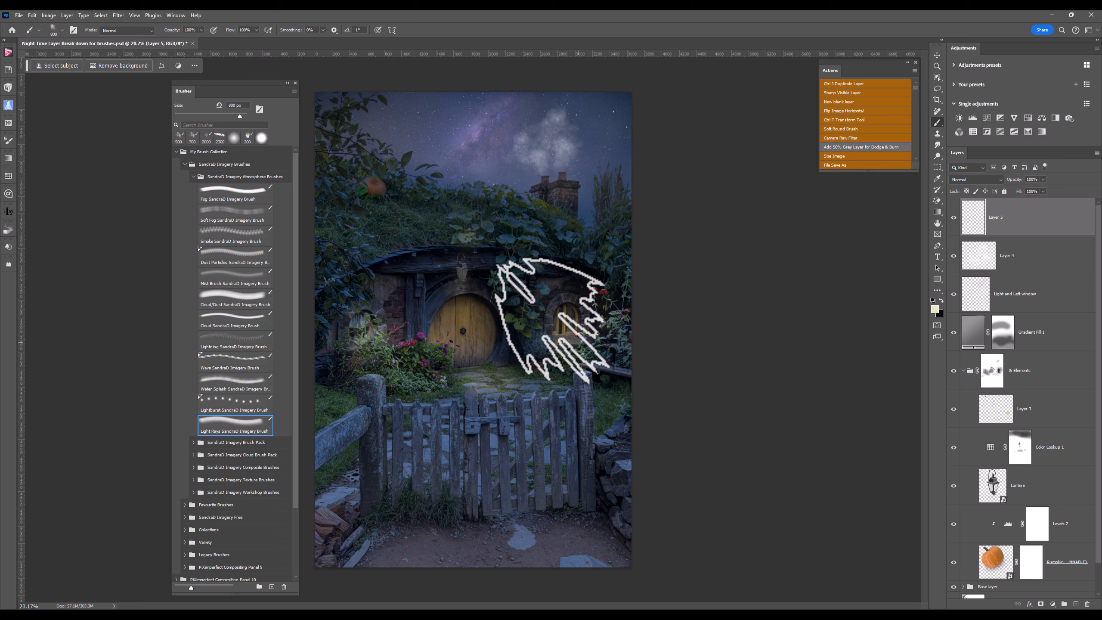
Step: Rotate the Light Rays brush tip to -11° and stamp one set of rays spilling from the right window
{"action": "key", "text": "Right"}
{"action": "key", "text": "Right"}
{"action": "key", "text": "Right"}
{"action": "key", "text": "Right"}
{"action": "key", "text": "Right"}
{"action": "key", "text": "Right"}
{"action": "key", "text": "Right"}
{"action": "key", "text": "Right"}
{"action": "key", "text": "Right"}
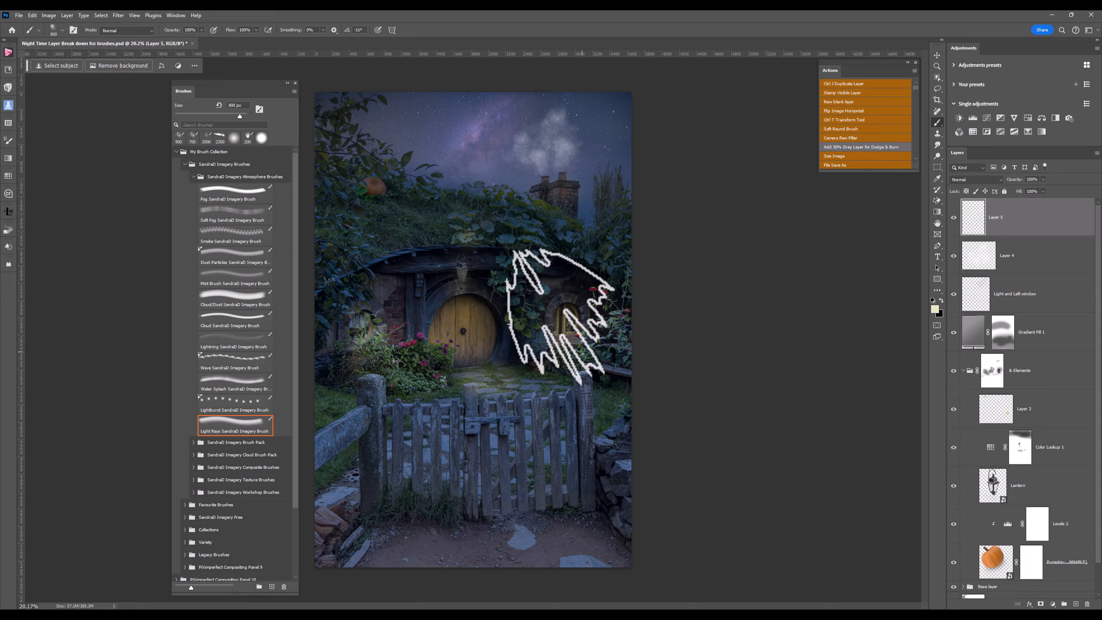
{"action": "left_click", "coordinate": [582, 352]}
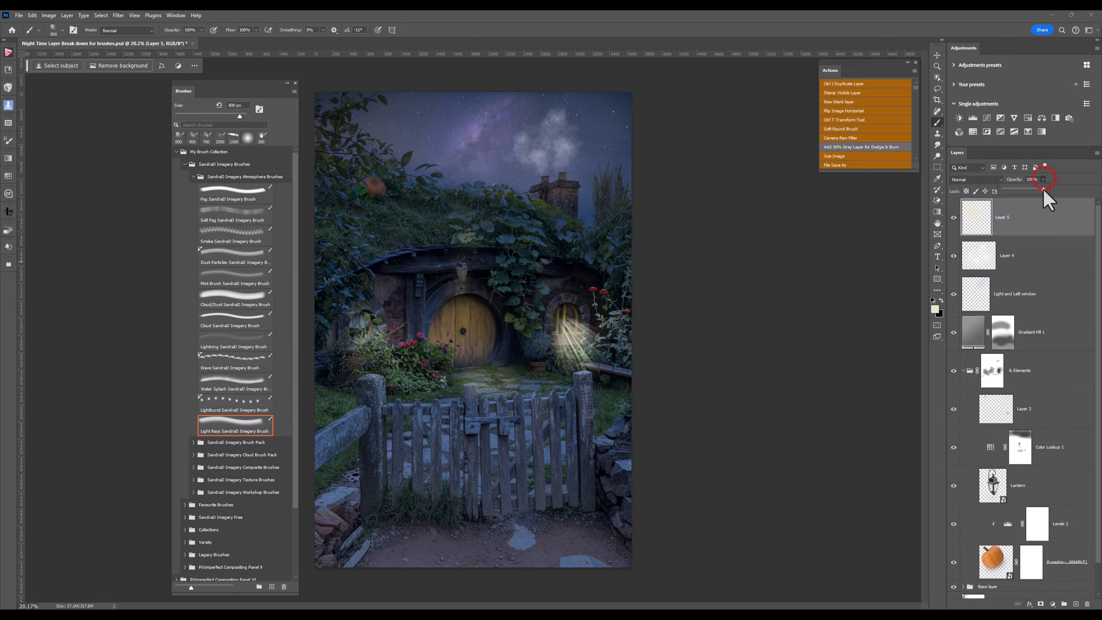
Step: Set the light rays layer's blend mode to Soft Light and its opacity to 77%
{"action": "left_click_drag", "start_coordinate": [1044, 180], "coordinate": [1025, 191]}
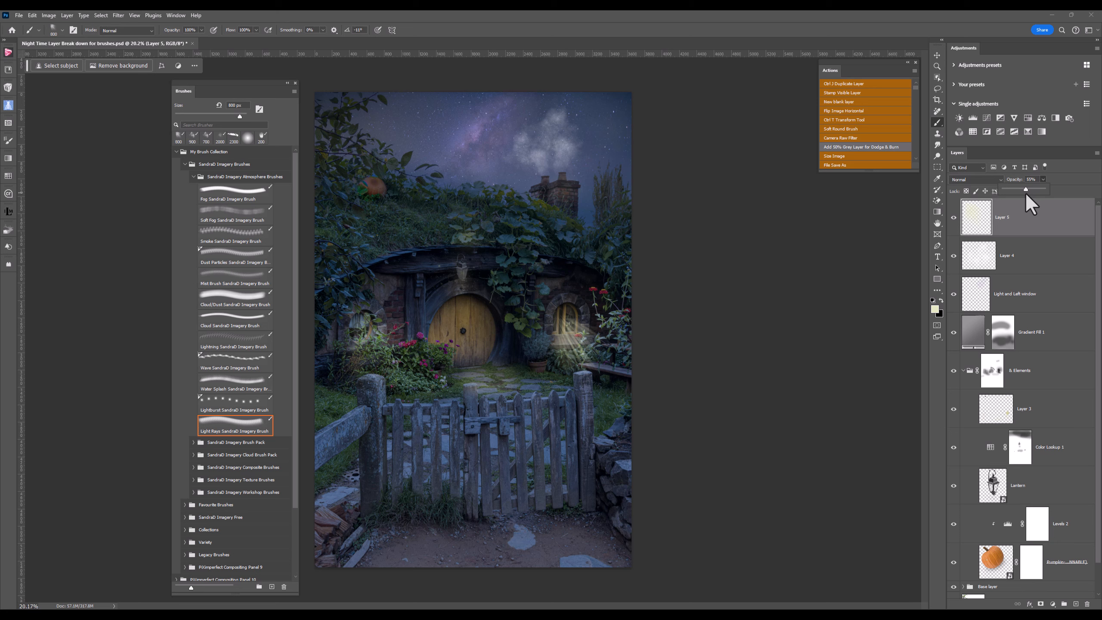
{"action": "left_click", "coordinate": [981, 179]}
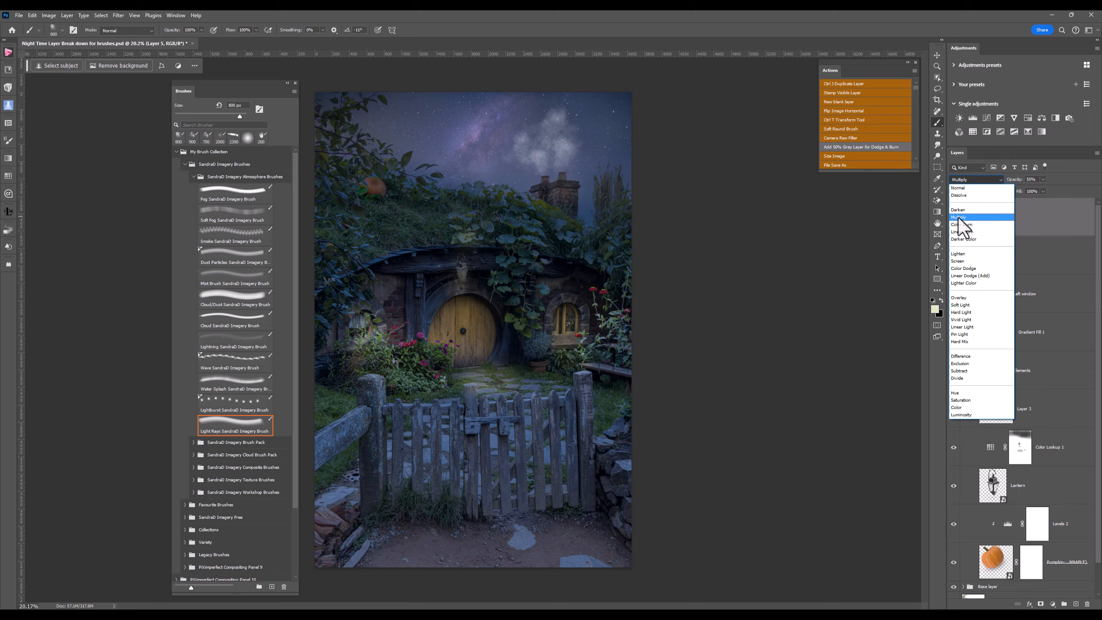
{"action": "key", "text": "Up"}
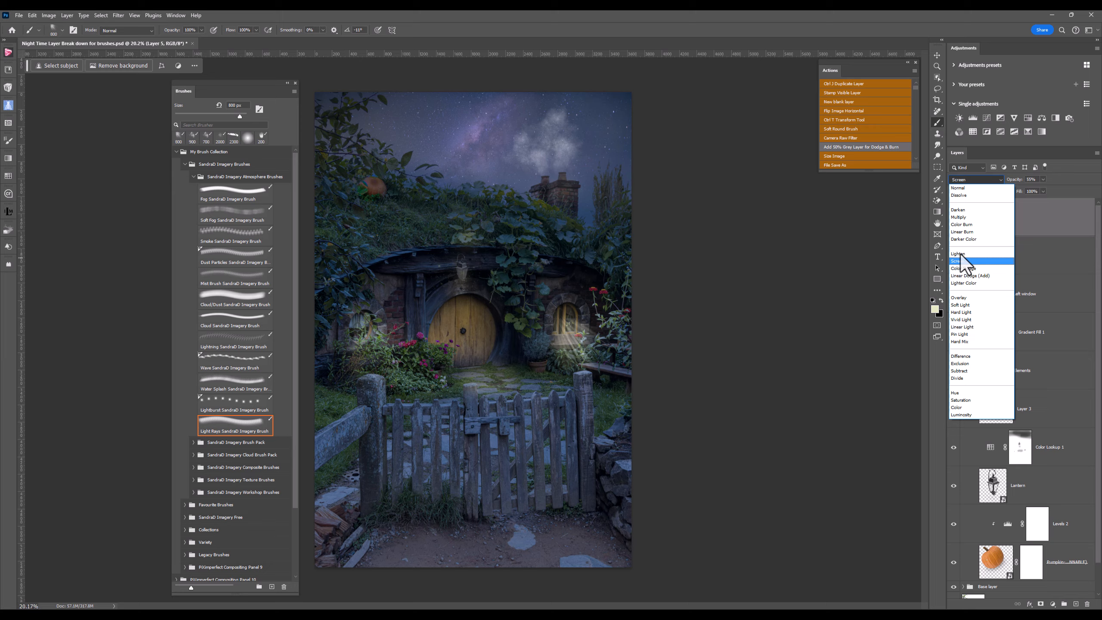
{"action": "left_click", "coordinate": [963, 304]}
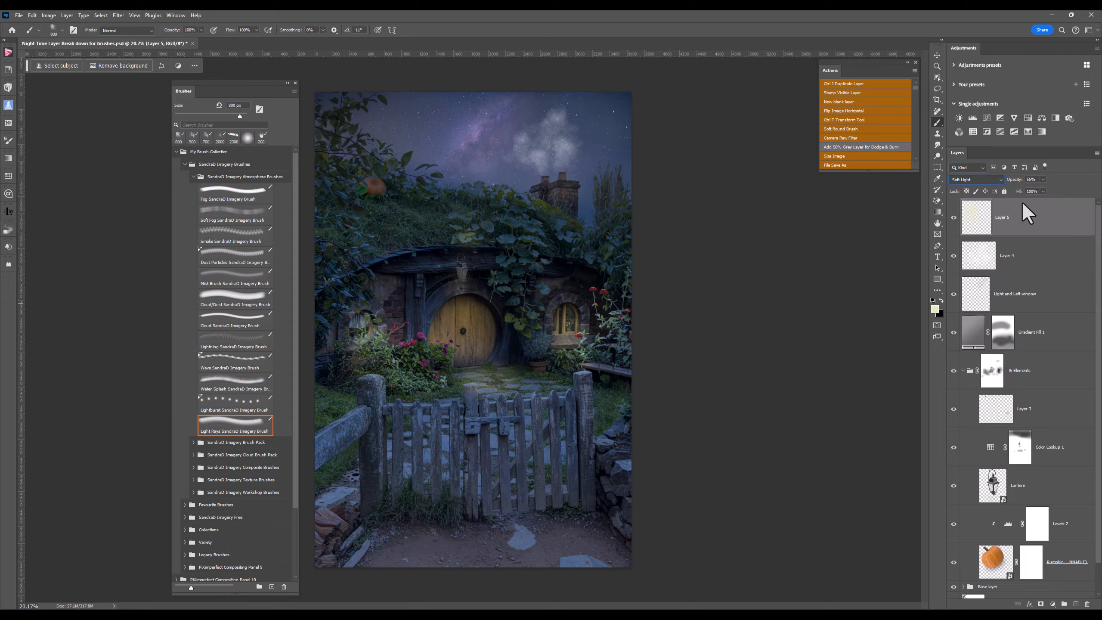
{"action": "left_click", "coordinate": [1043, 180]}
{"action": "left_click_drag", "start_coordinate": [1043, 191], "coordinate": [1056, 193]}
Step: Transform the light rays under the right window: shift them slightly, scale to about 87% width and 72% height, and rotate about -2.5°
{"action": "left_click", "coordinate": [851, 119]}
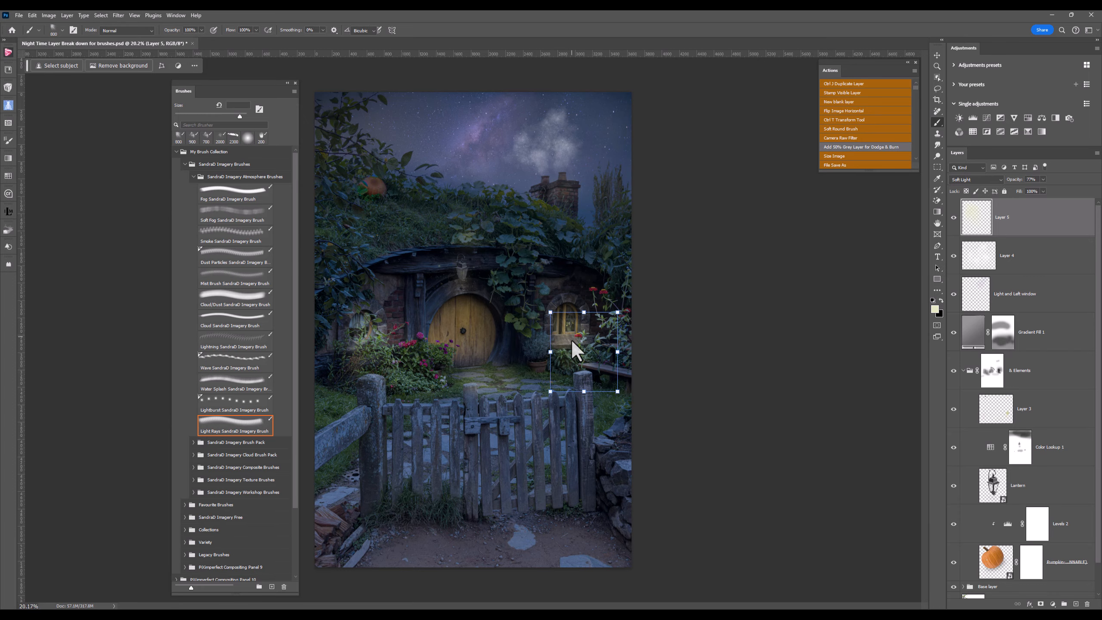
{"action": "left_click_drag", "start_coordinate": [572, 342], "coordinate": [572, 347]}
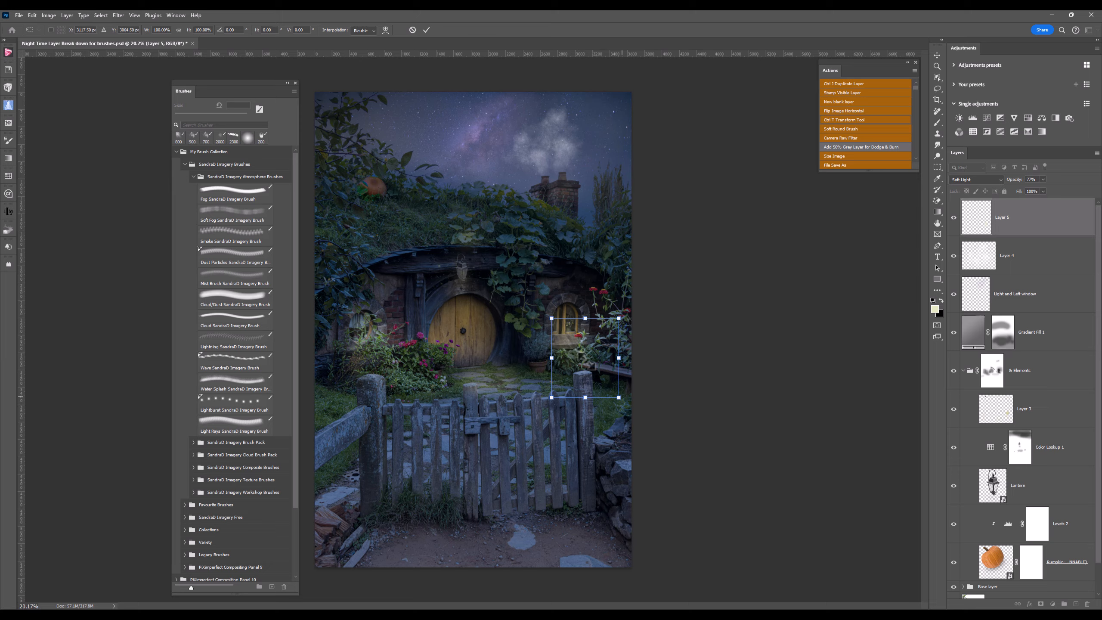
{"action": "left_click_drag", "start_coordinate": [619, 397], "coordinate": [547, 385]}
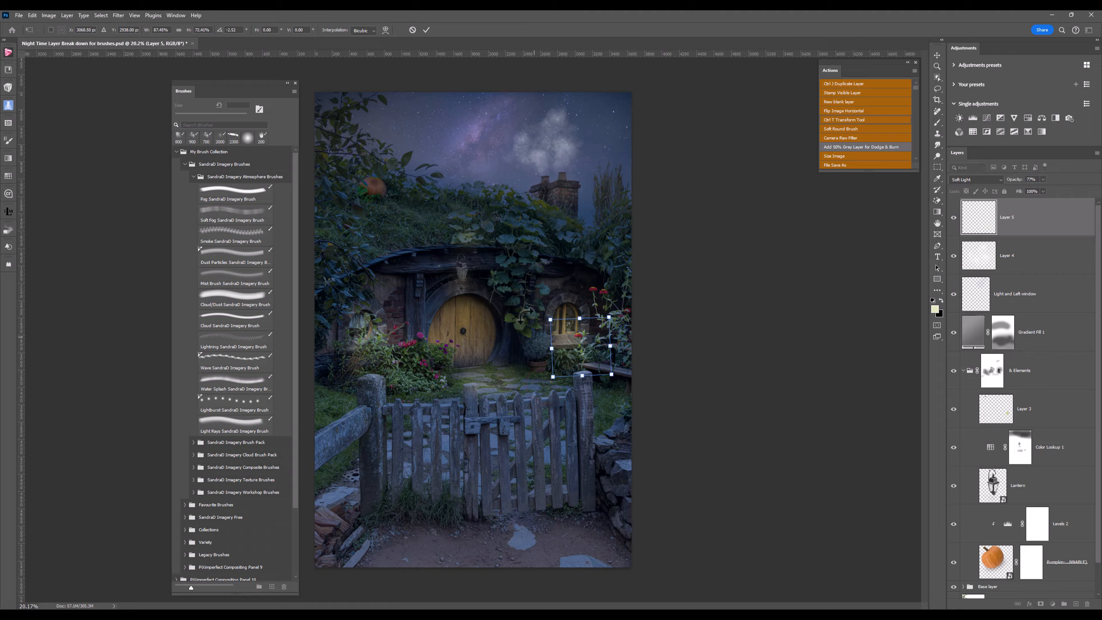
{"action": "left_click", "coordinate": [425, 29]}
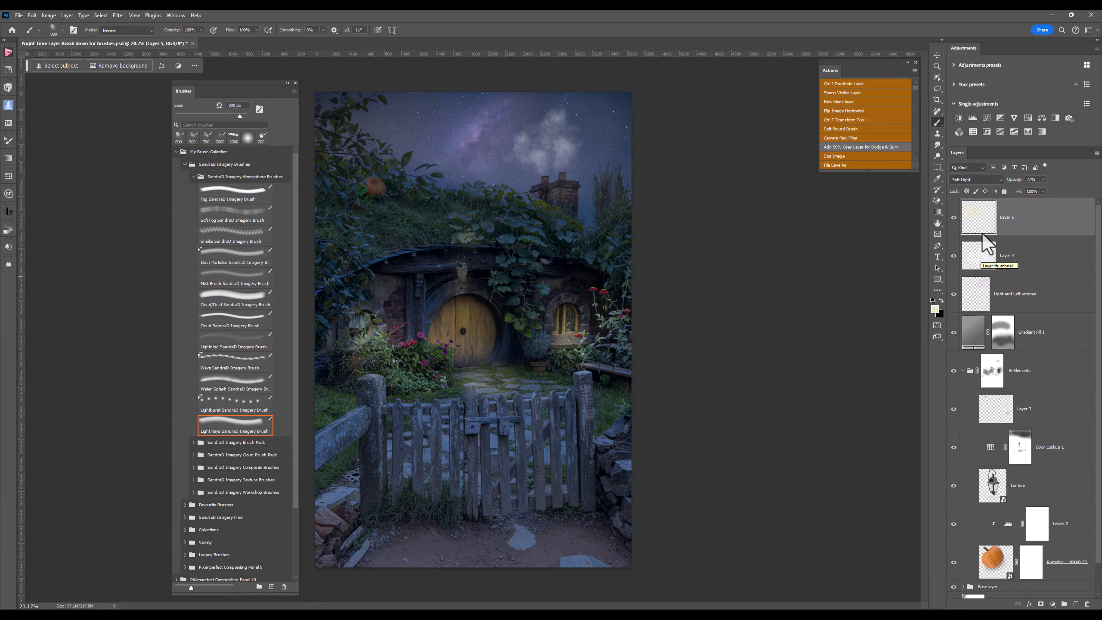
Step: Fine-tune the smoke layer's opacity, lowering it slightly
{"action": "left_click", "coordinate": [980, 258]}
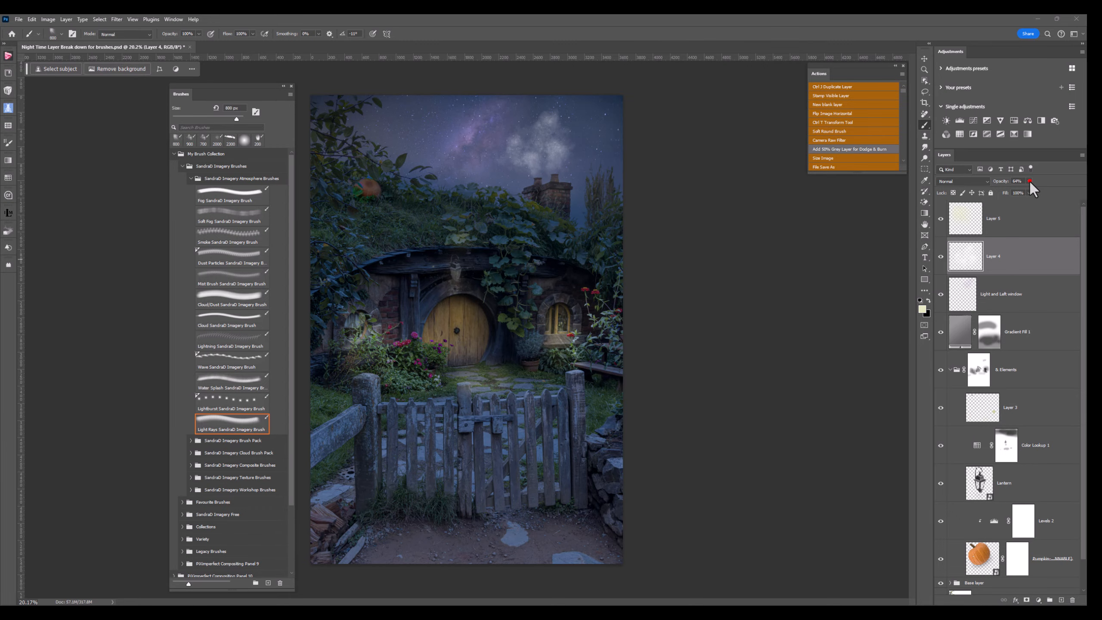
{"action": "left_click_drag", "start_coordinate": [1026, 192], "coordinate": [1023, 192]}
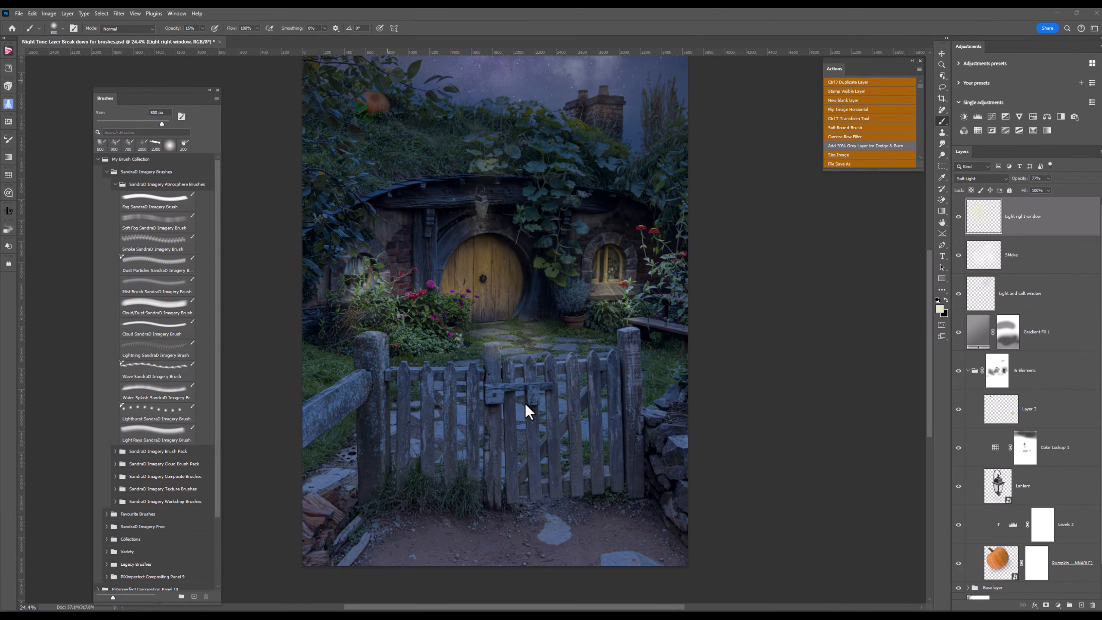
Step: Add a new blank layer and dab pale yellow light over the round door and nearby flowers with the 800 px soft round brush
{"action": "scroll", "coordinate": [524, 402], "scroll_direction": "up", "scroll_amount": 1}
{"action": "scroll", "coordinate": [525, 402], "scroll_direction": "down", "scroll_amount": 1}
{"action": "scroll", "coordinate": [525, 401], "scroll_direction": "down", "scroll_amount": 1}
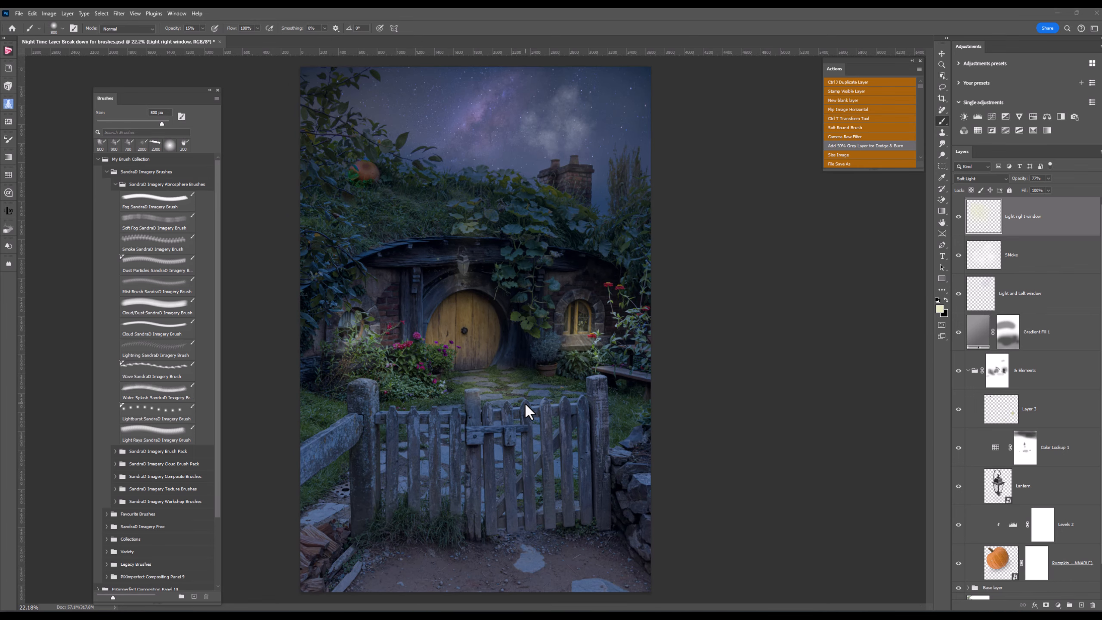
{"action": "left_click", "coordinate": [848, 100]}
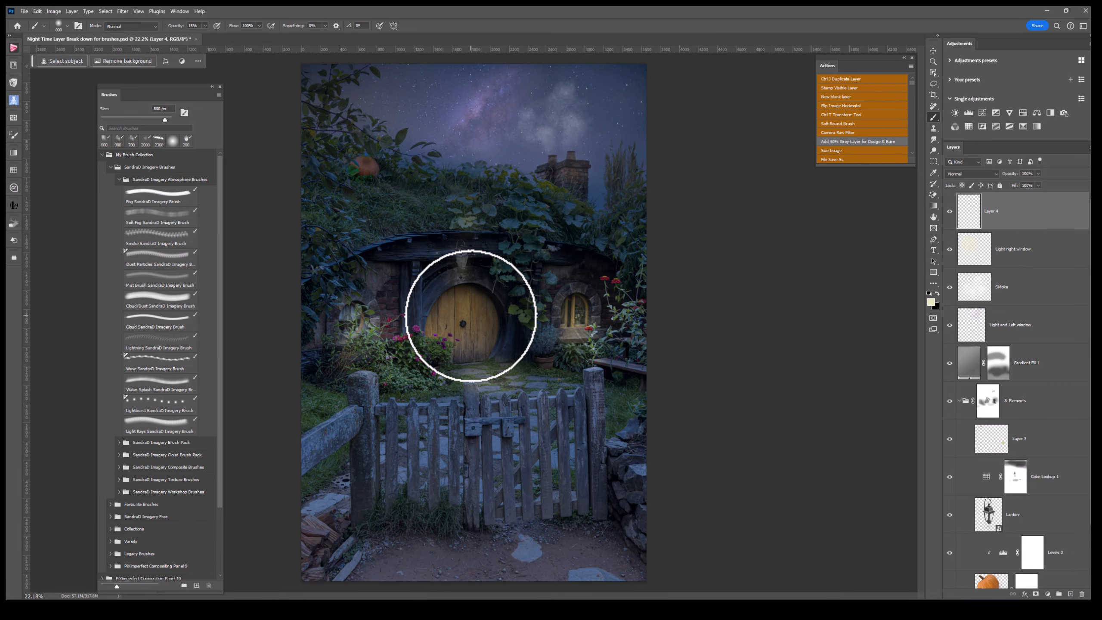
{"action": "left_click", "coordinate": [470, 316]}
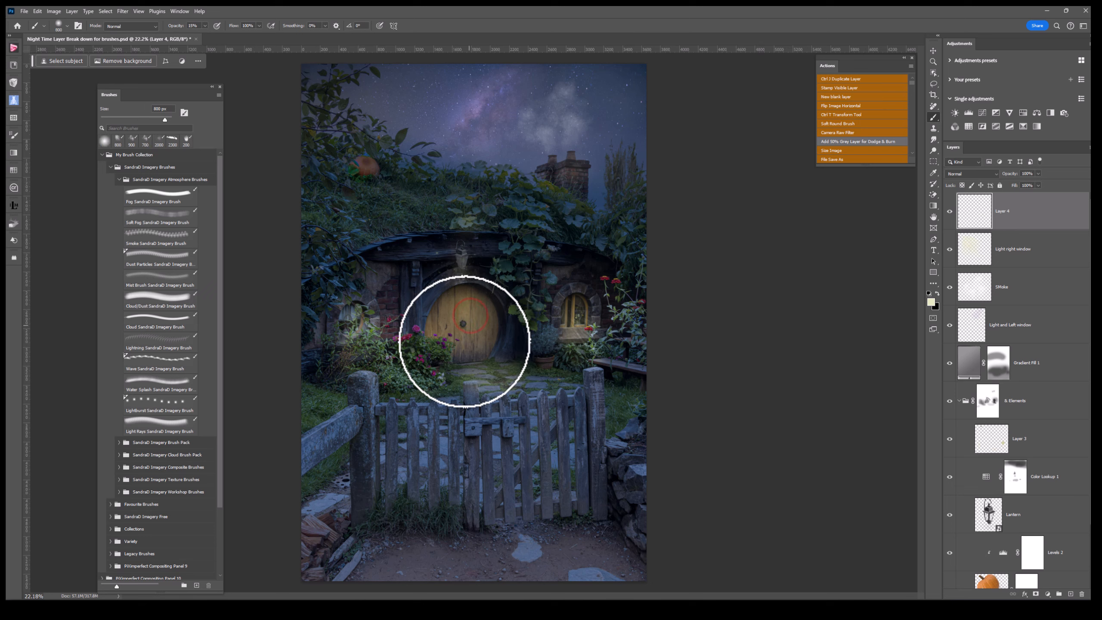
{"action": "left_click", "coordinate": [466, 341]}
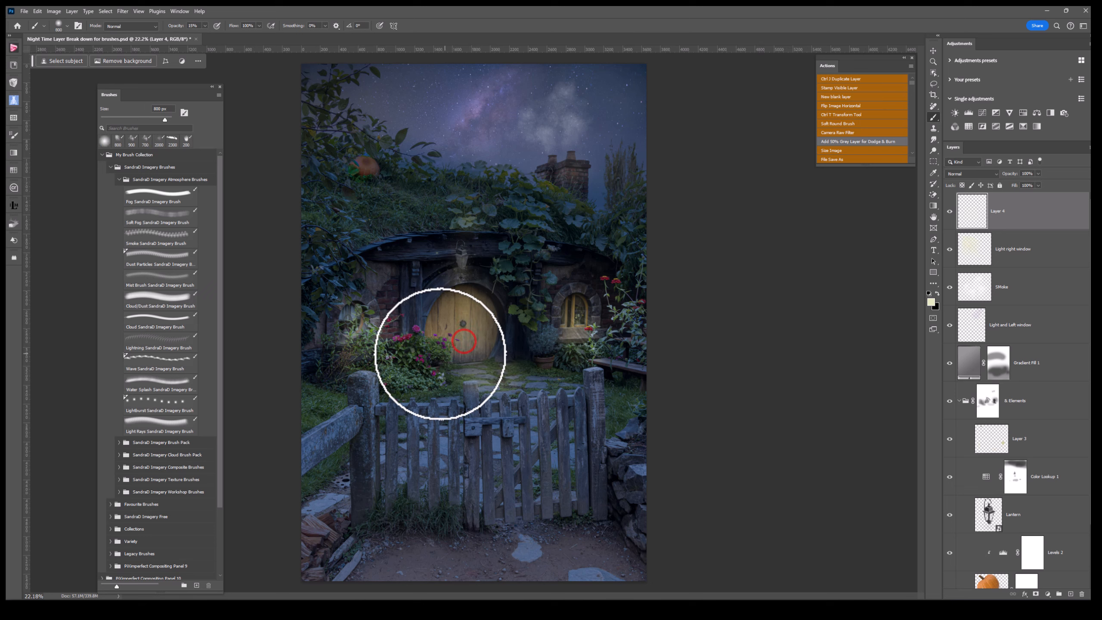
{"action": "left_click", "coordinate": [440, 354]}
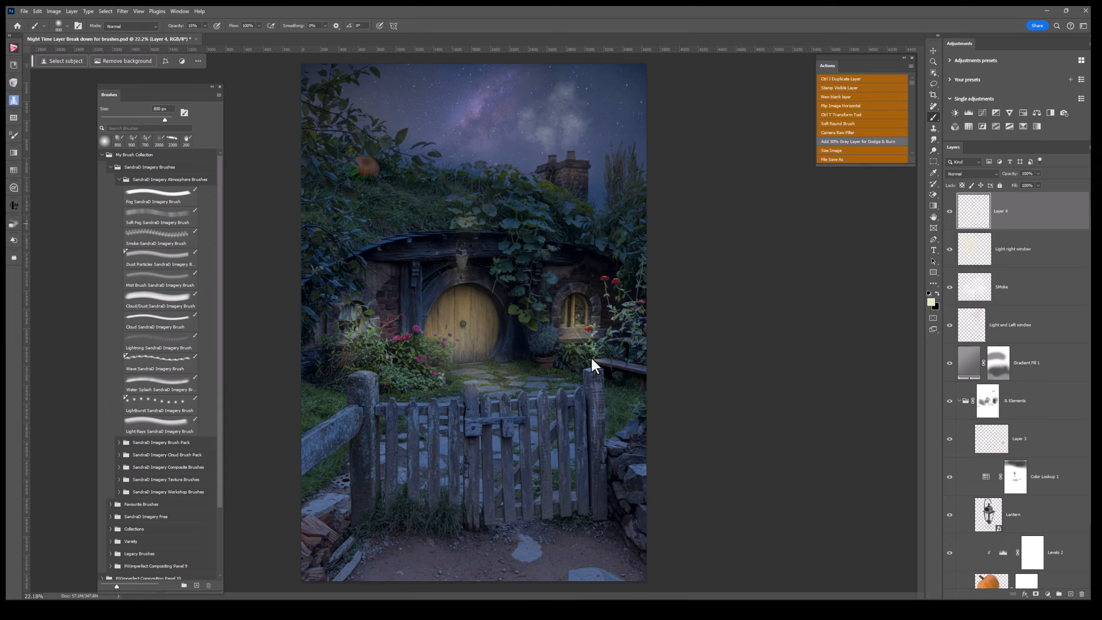
Step: Lower the opacity of the door glow layer to 64% and check the glow around the door and windows
{"action": "left_click", "coordinate": [1038, 174]}
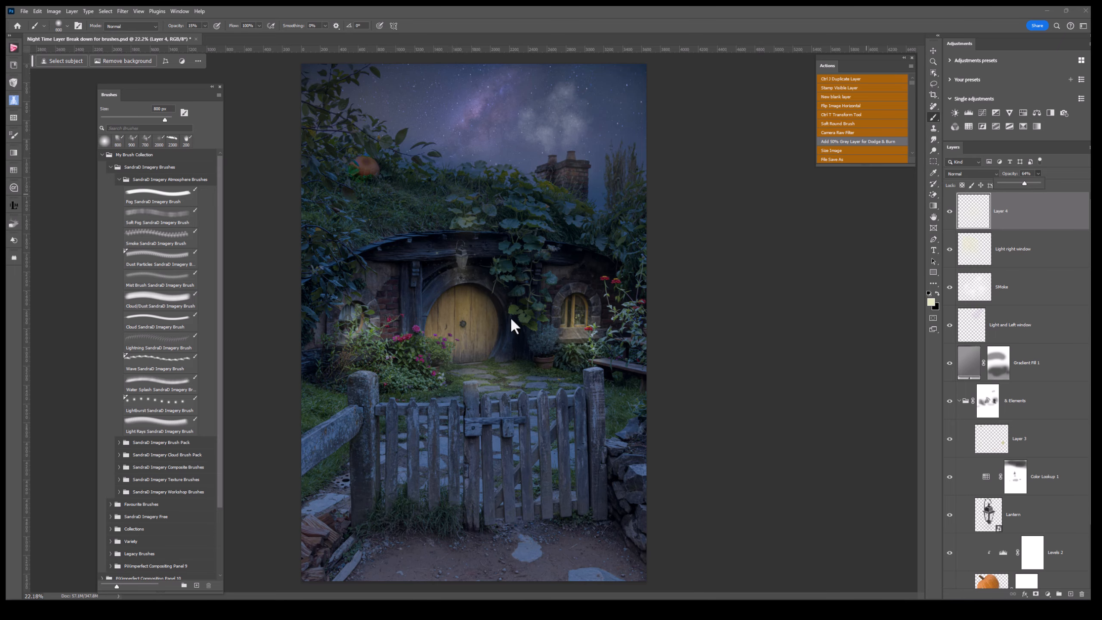
{"action": "scroll", "coordinate": [395, 328], "scroll_direction": "up", "scroll_amount": 3}
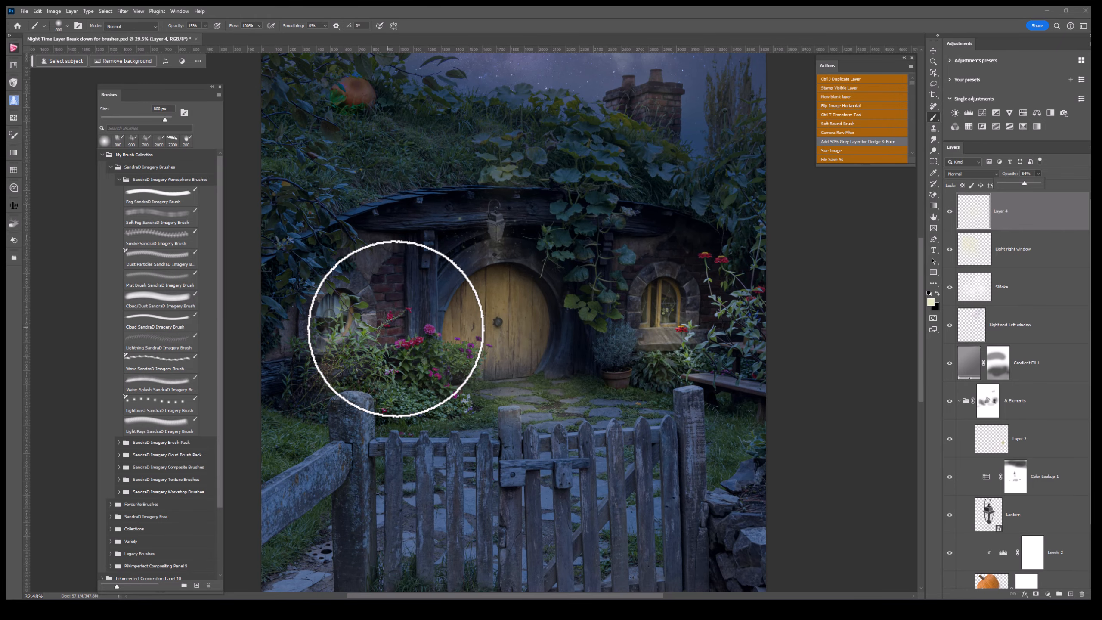
{"action": "scroll", "coordinate": [396, 328], "scroll_direction": "up", "scroll_amount": 1}
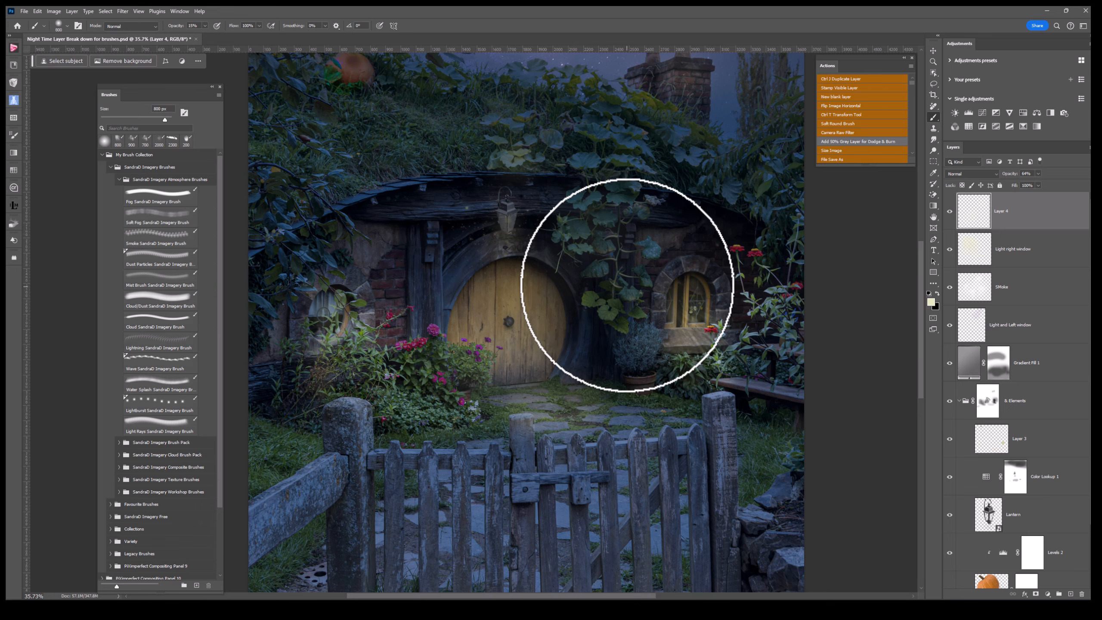
{"action": "scroll", "coordinate": [627, 284], "scroll_direction": "down", "scroll_amount": 2}
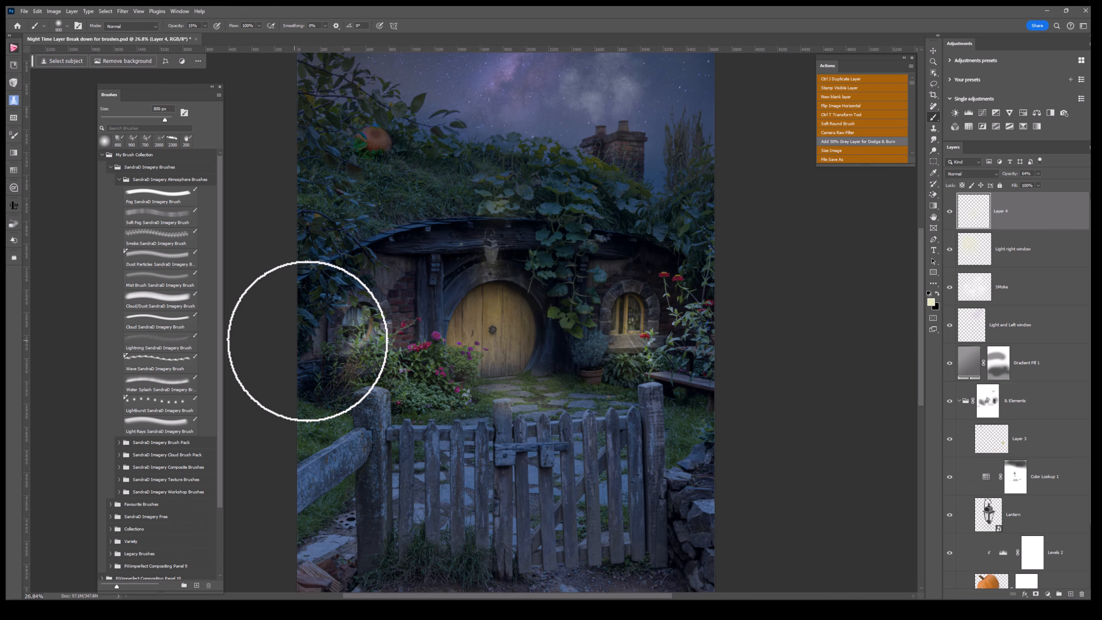
{"action": "scroll", "coordinate": [338, 382], "scroll_direction": "up", "scroll_amount": 2}
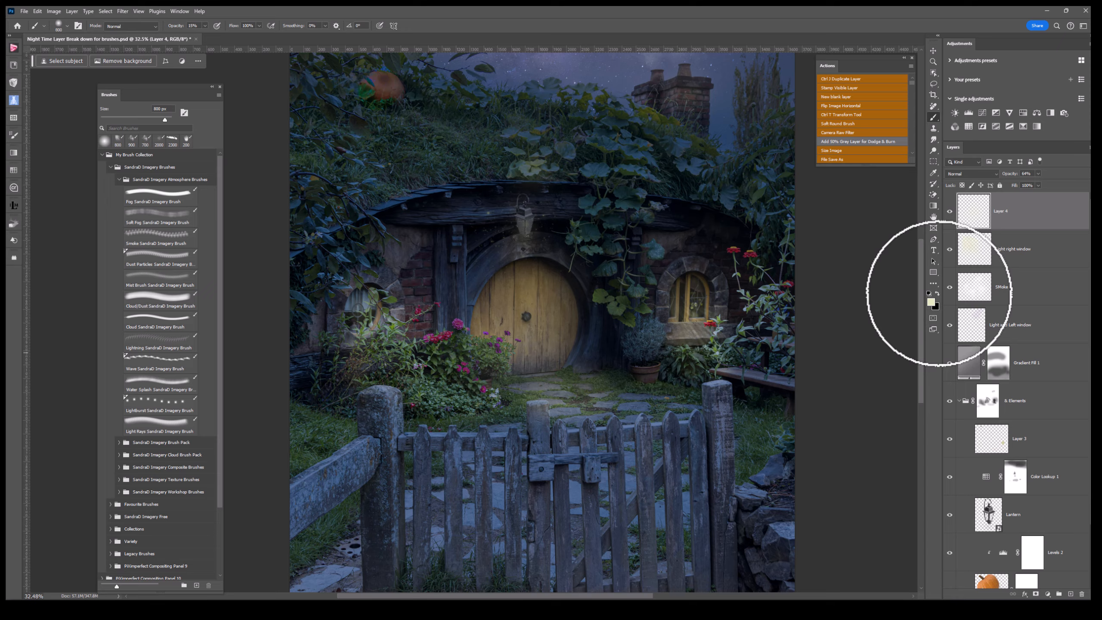
Step: Switch the brush colour to white, set the brush opacity to 10%, and dab soft light over the stone path outside the door
{"action": "left_click", "coordinate": [930, 294]}
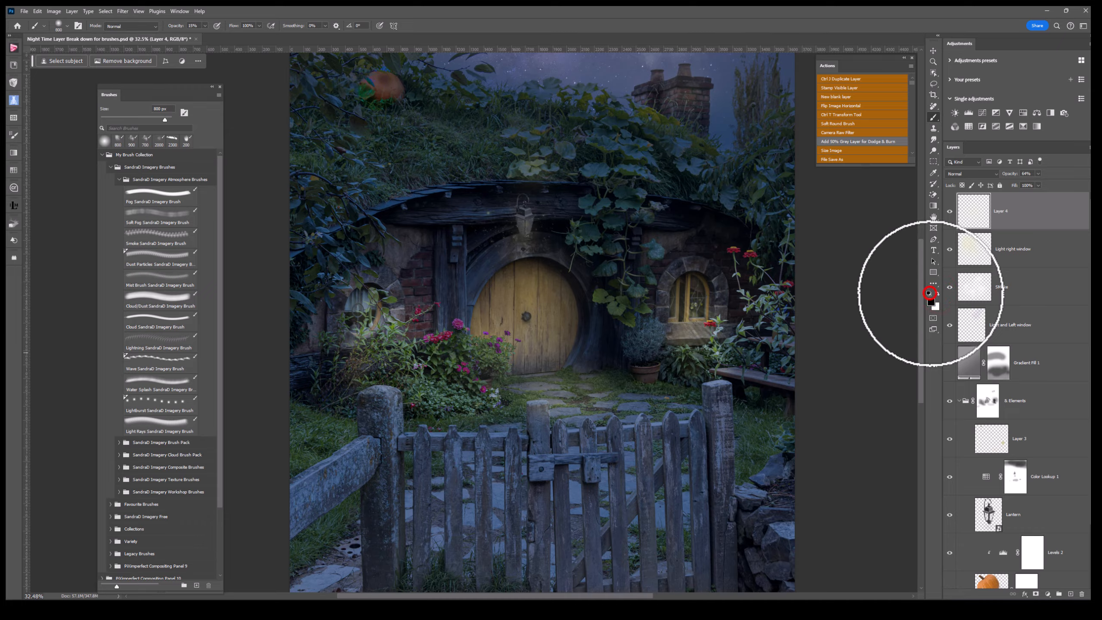
{"action": "left_click", "coordinate": [937, 294]}
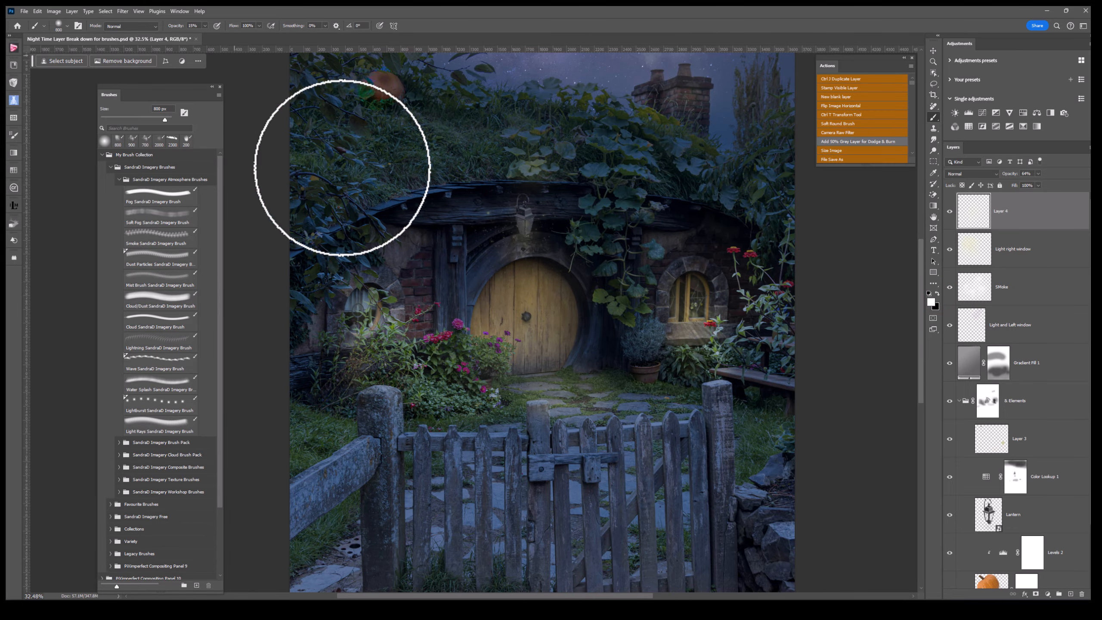
{"action": "left_click", "coordinate": [206, 26]}
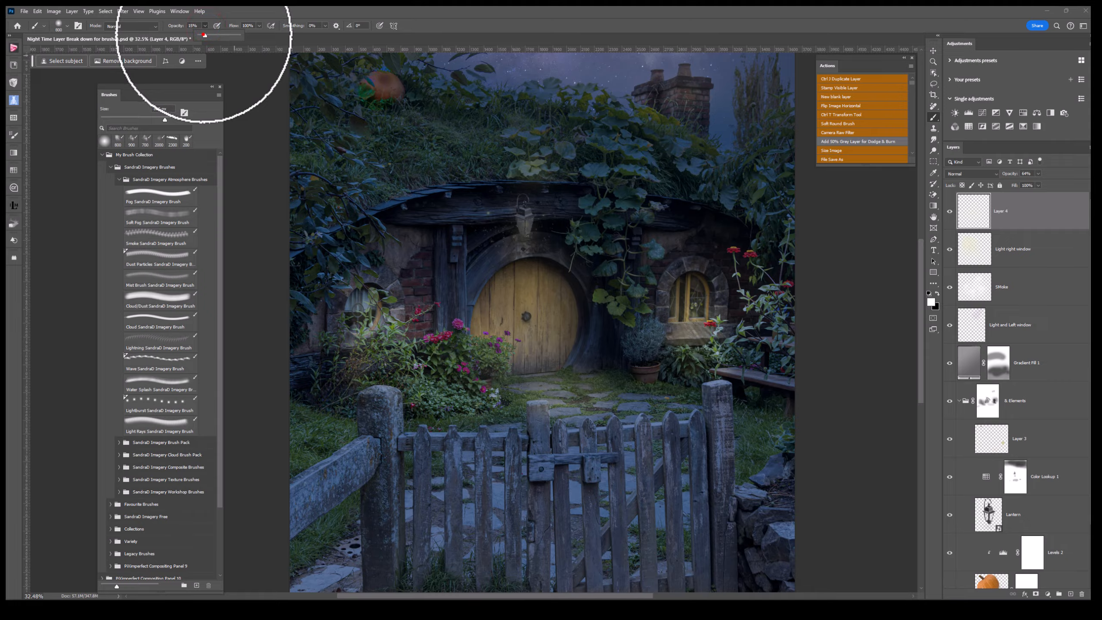
{"action": "left_click_drag", "start_coordinate": [205, 35], "coordinate": [201, 35]}
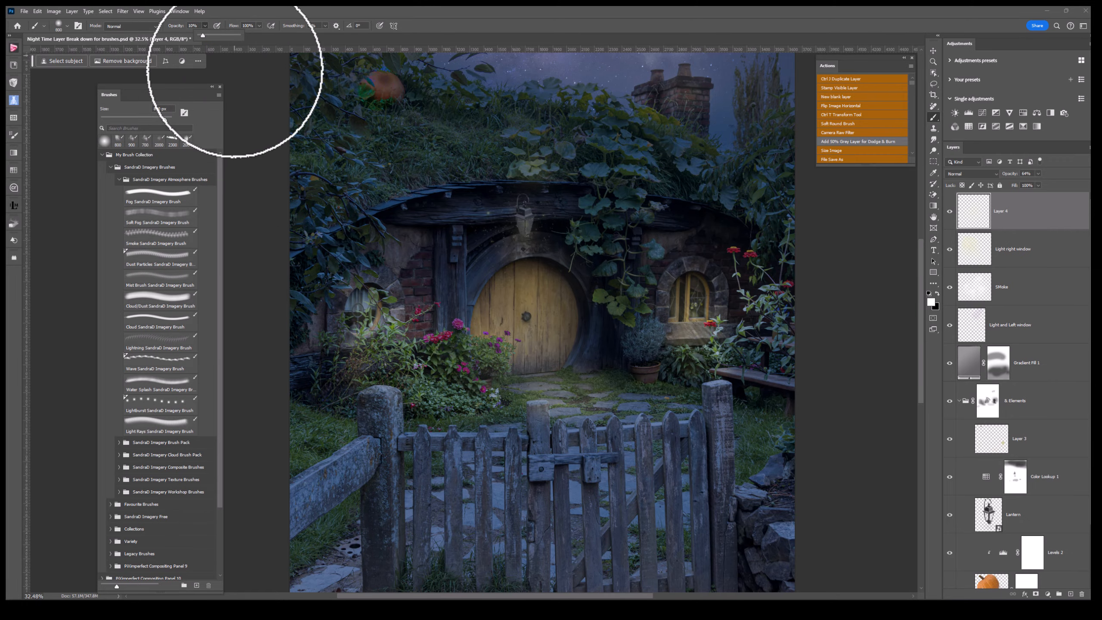
{"action": "left_click", "coordinate": [557, 405]}
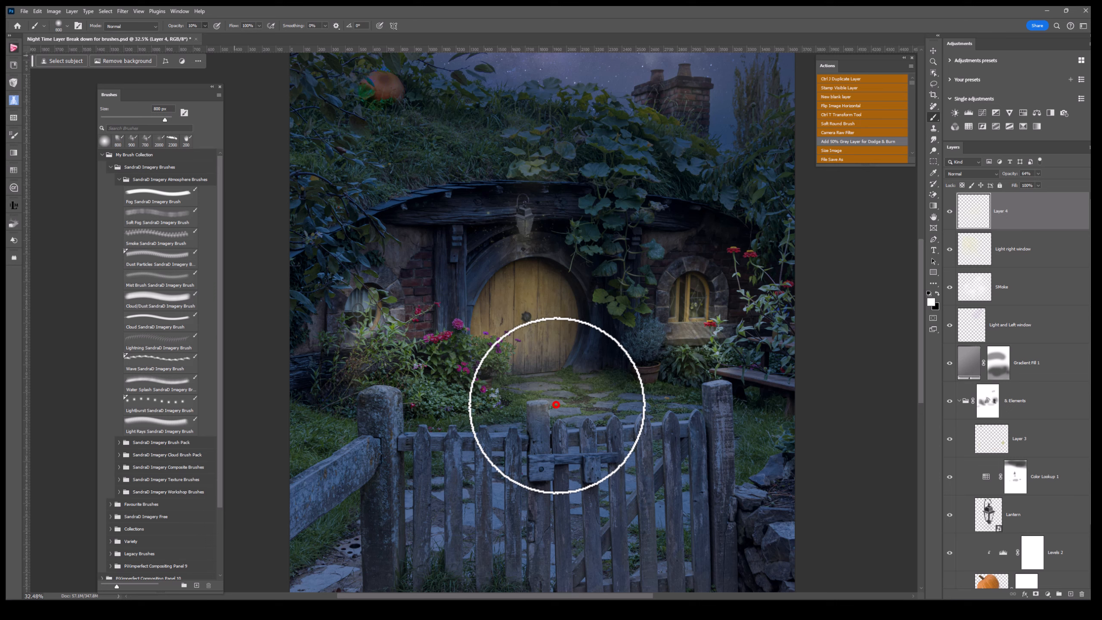
{"action": "left_click", "coordinate": [556, 405]}
{"action": "left_click", "coordinate": [627, 400]}
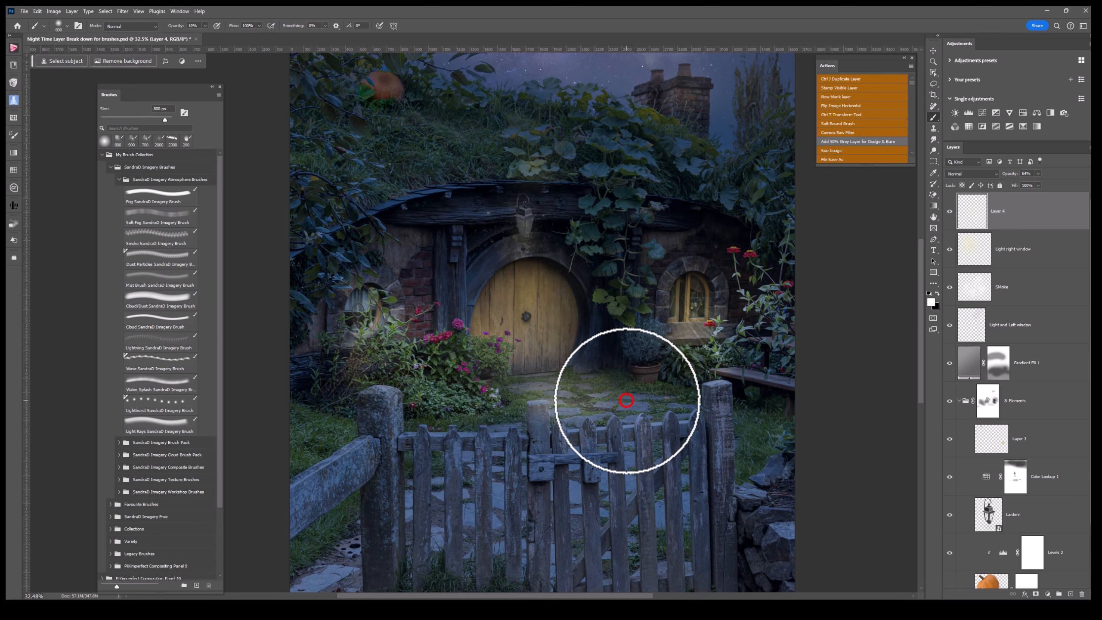
Step: Dab soft white light over the flowers near the bench and the bushes below the left window on Layer 4
{"action": "left_click", "coordinate": [749, 356]}
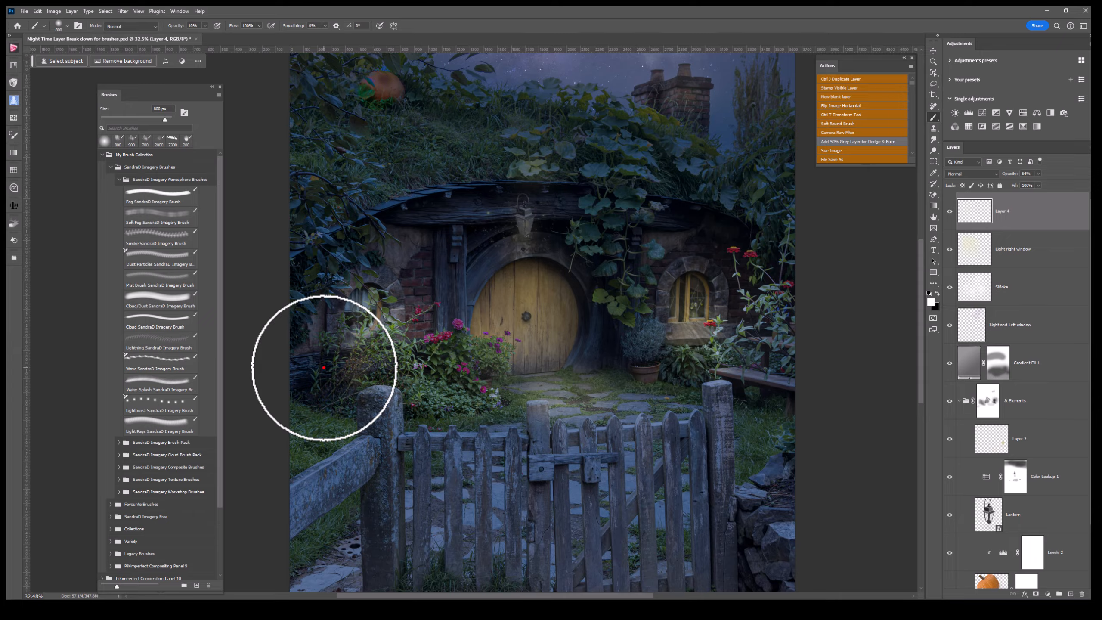
{"action": "left_click", "coordinate": [324, 368]}
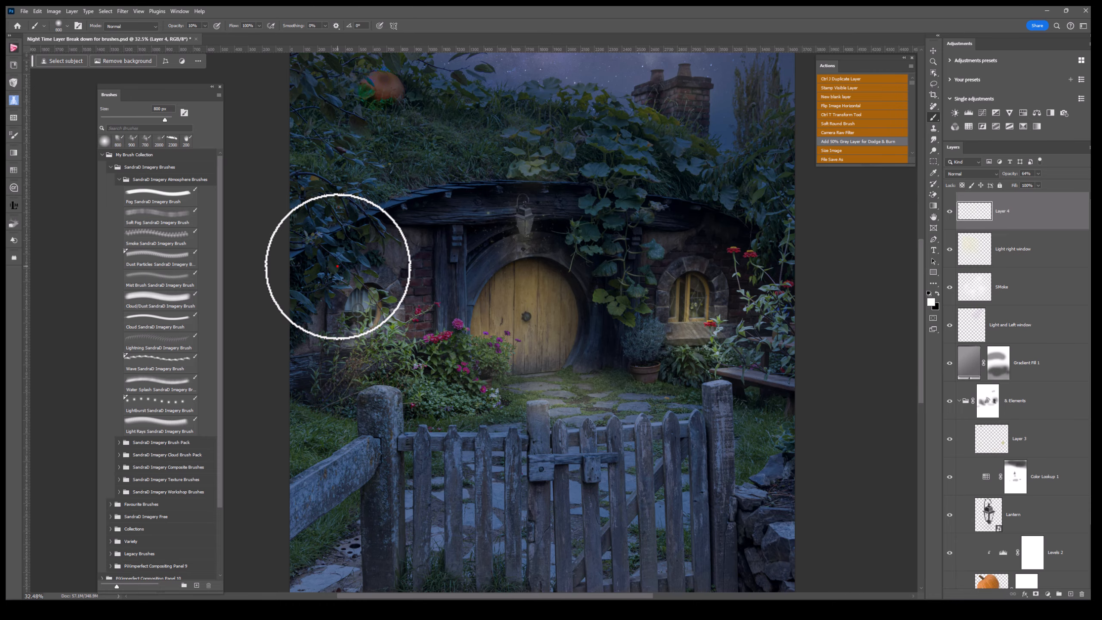
{"action": "scroll", "coordinate": [496, 318], "scroll_direction": "down", "scroll_amount": 1}
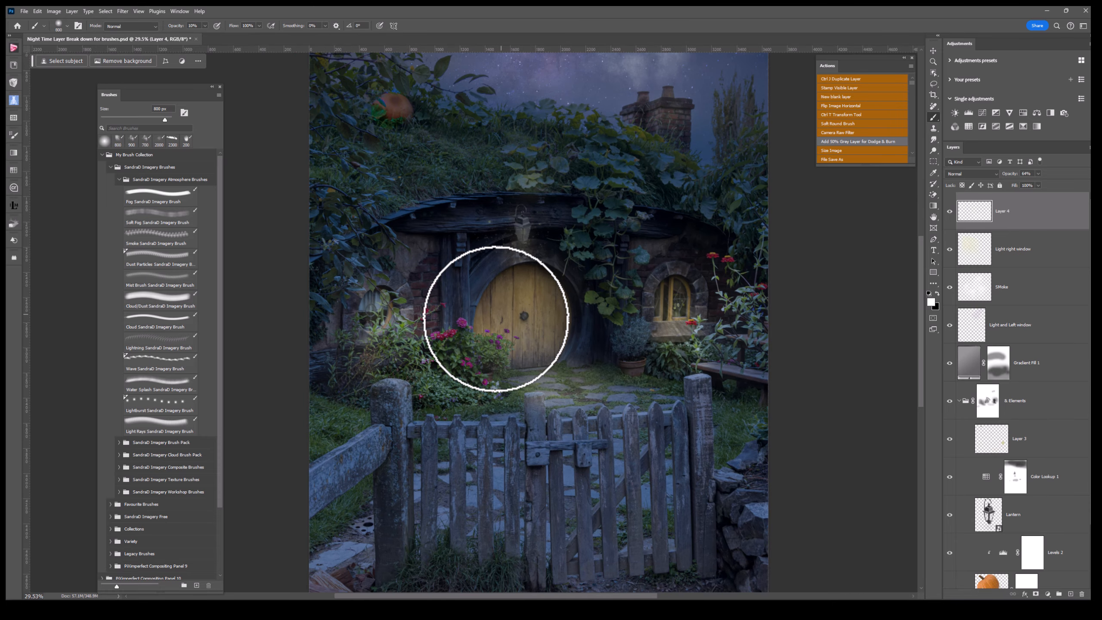
{"action": "scroll", "coordinate": [496, 318], "scroll_direction": "down", "scroll_amount": 1}
Step: Dab soft white light around the lantern and roof beam above the round door on Layer 4
{"action": "scroll", "coordinate": [516, 249], "scroll_direction": "up", "scroll_amount": 4}
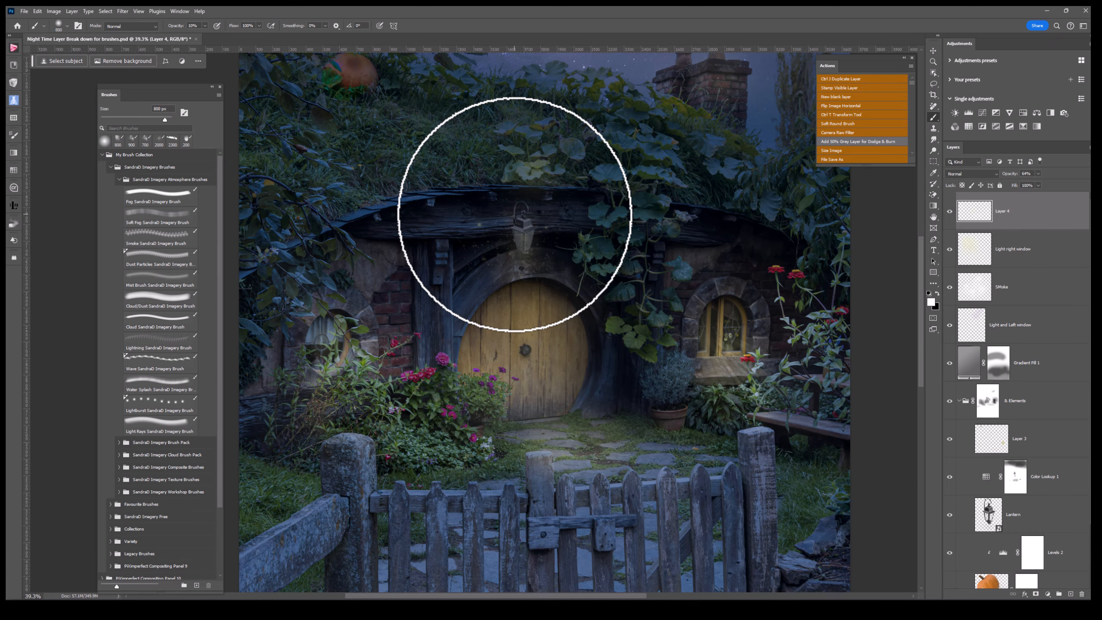
{"action": "left_click", "coordinate": [515, 214]}
{"action": "left_click", "coordinate": [477, 240]}
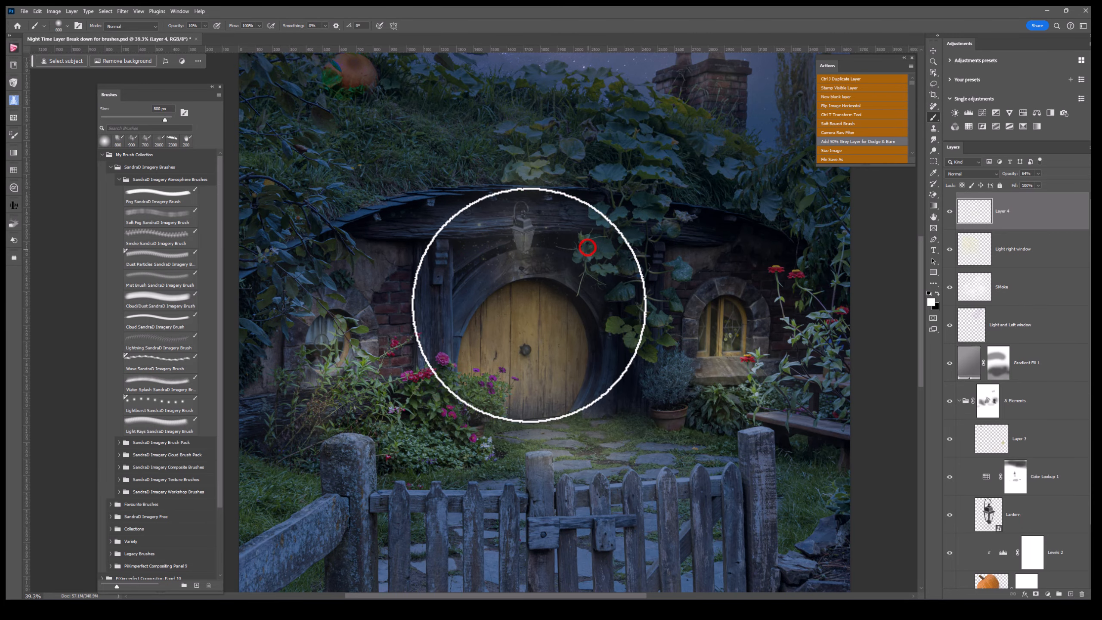
{"action": "scroll", "coordinate": [419, 408], "scroll_direction": "down", "scroll_amount": 4}
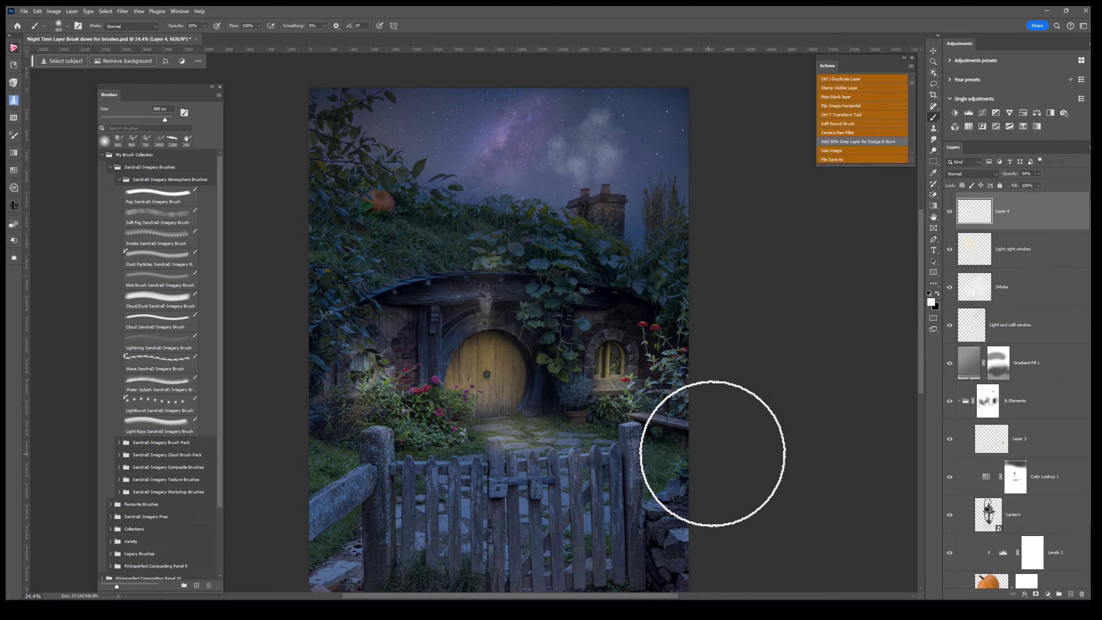
{"action": "scroll", "coordinate": [713, 455], "scroll_direction": "down", "scroll_amount": 2}
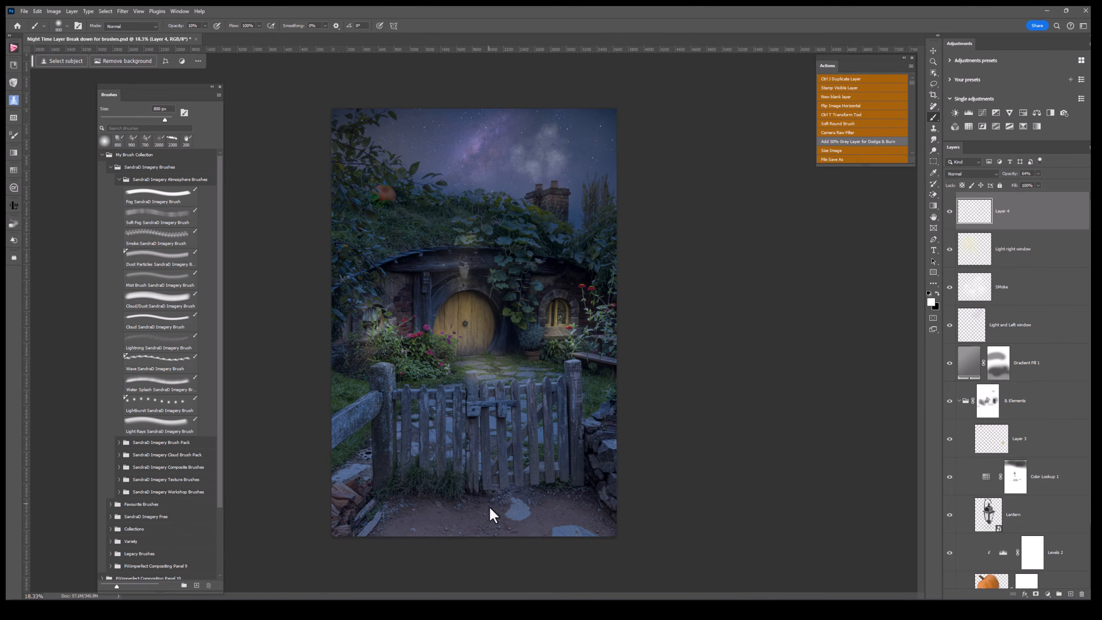
{"action": "scroll", "coordinate": [491, 514], "scroll_direction": "up", "scroll_amount": 2}
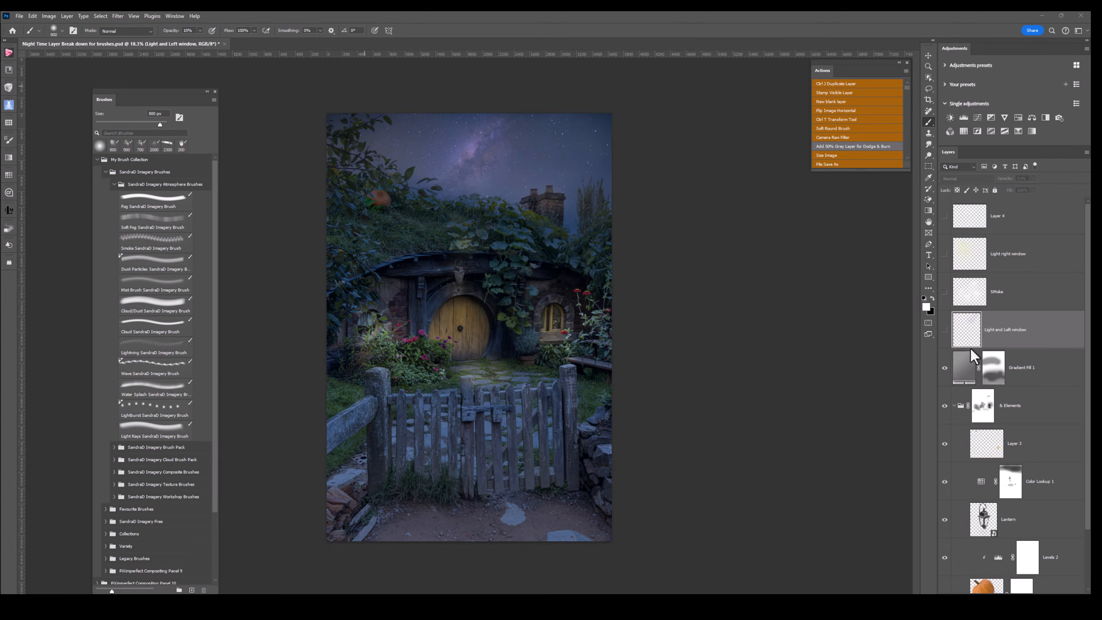
Step: Show the left window light, smoke, right window light and Layer 4 layers one by one, toggling visibility to compare their effects
{"action": "left_click", "coordinate": [945, 331]}
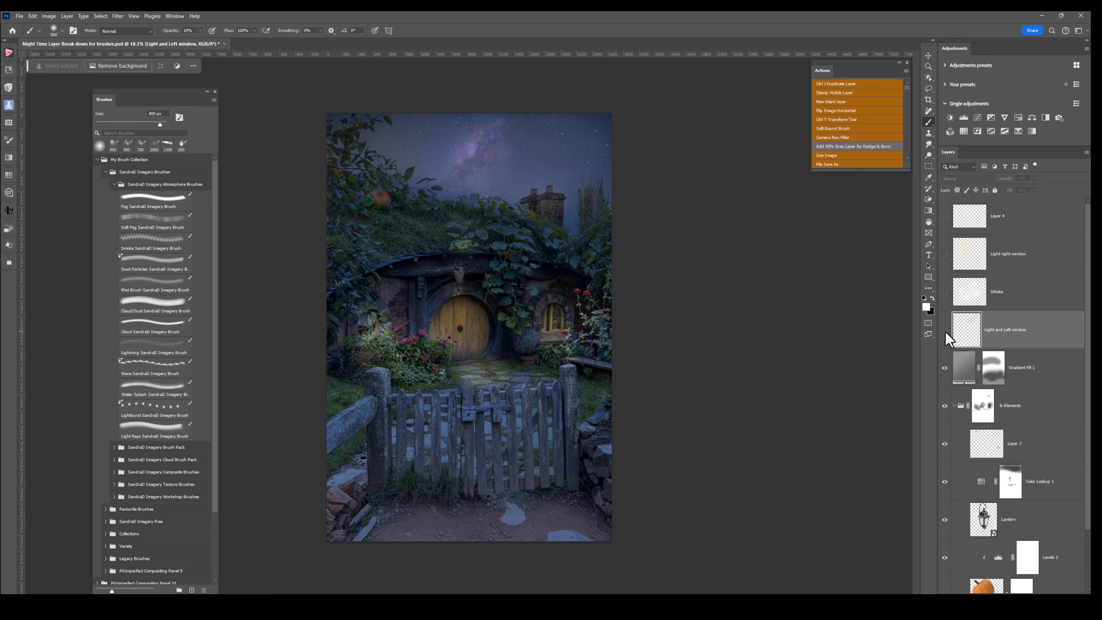
{"action": "left_click", "coordinate": [945, 332]}
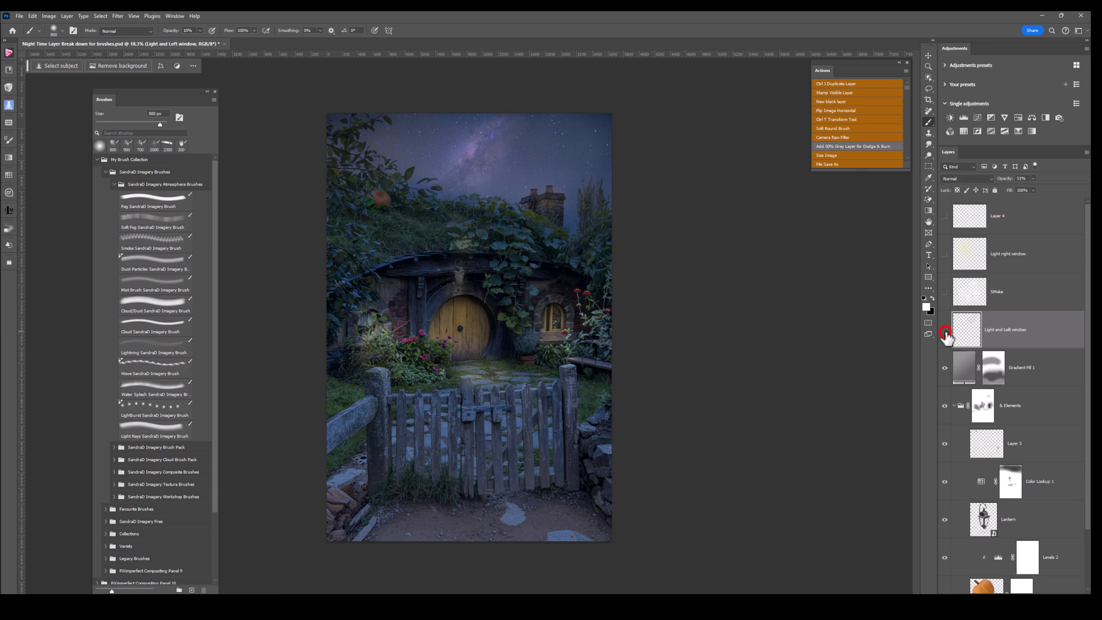
{"action": "left_click", "coordinate": [945, 331]}
{"action": "left_click", "coordinate": [945, 332]}
{"action": "left_click", "coordinate": [945, 292]}
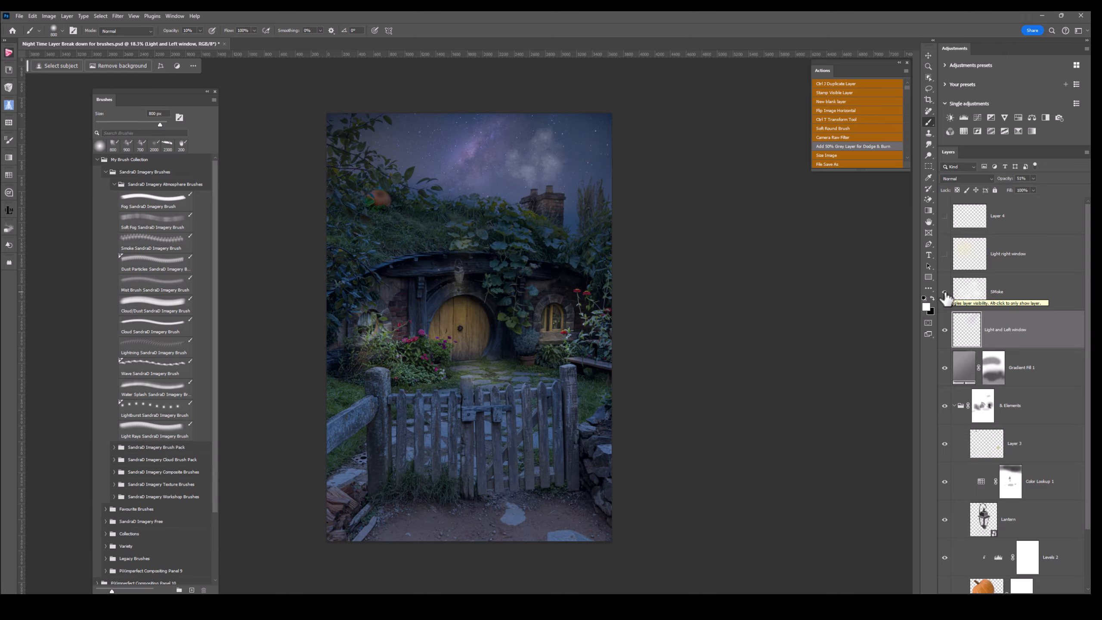
{"action": "left_click", "coordinate": [944, 254]}
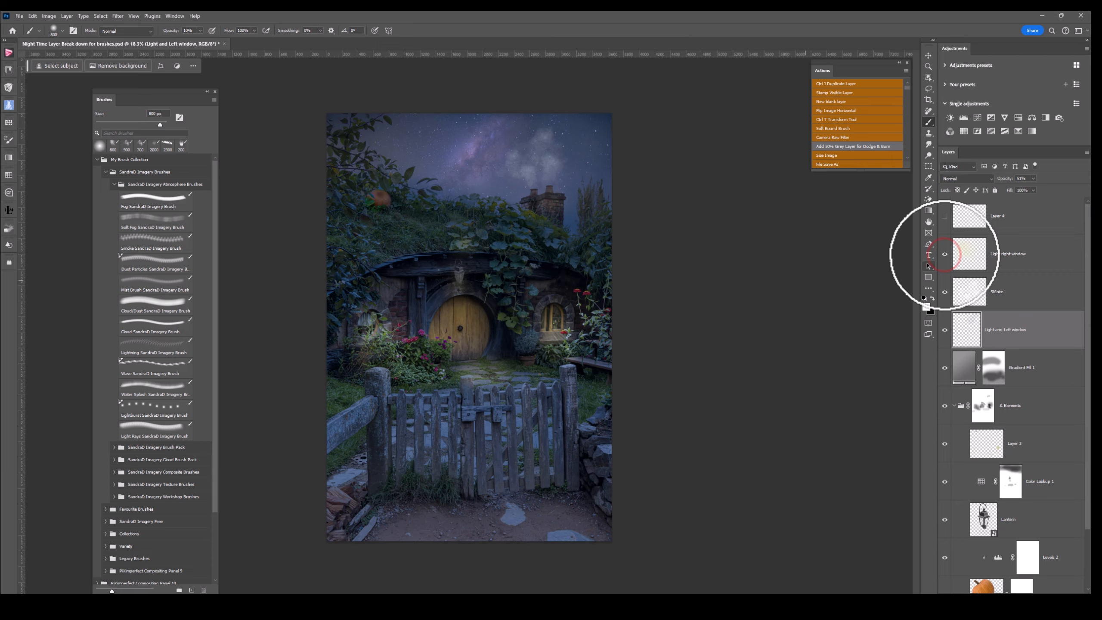
{"action": "left_click", "coordinate": [945, 217]}
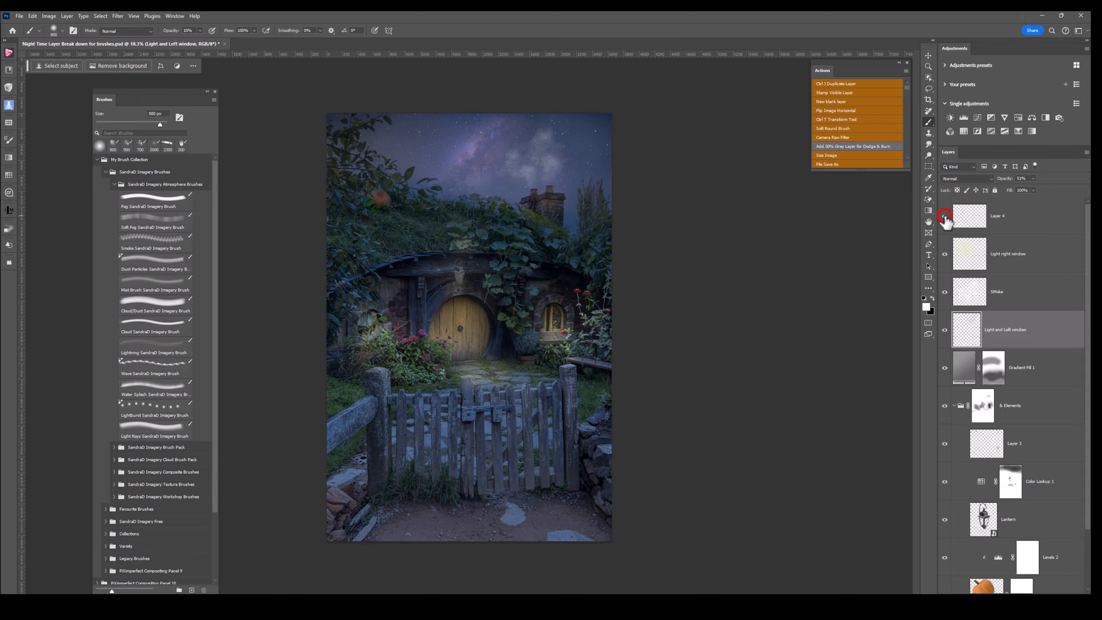
{"action": "left_click", "coordinate": [945, 217]}
{"action": "left_click", "coordinate": [945, 217]}
Step: Change Layer 4's blend mode to Soft Light and set its opacity to about 82%
{"action": "left_click", "coordinate": [956, 221]}
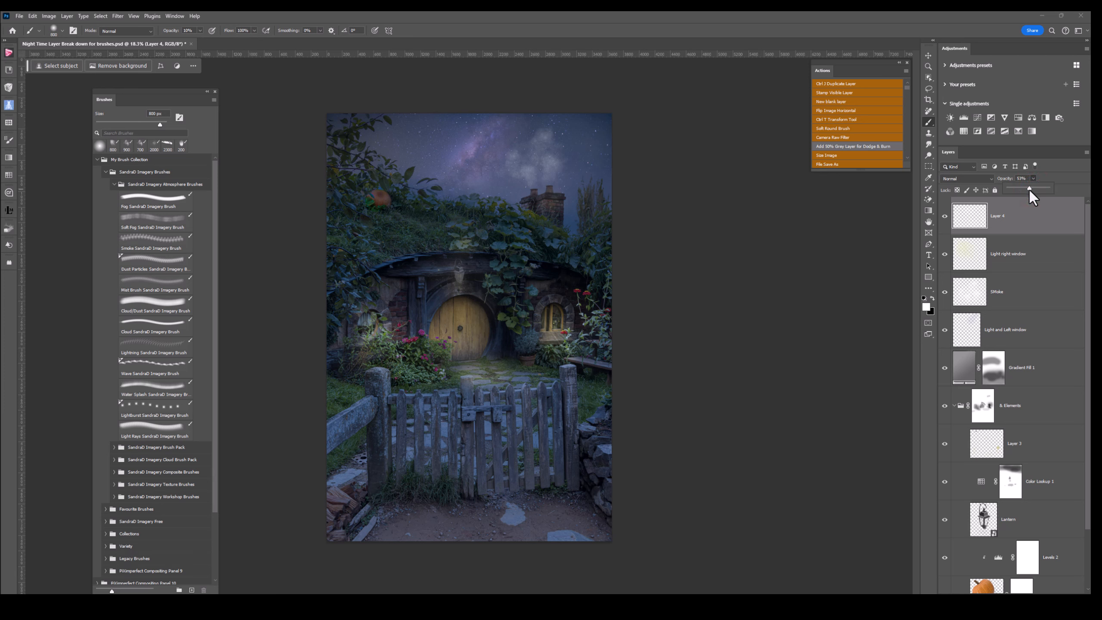
{"action": "left_click", "coordinate": [973, 180]}
{"action": "left_click", "coordinate": [973, 180]}
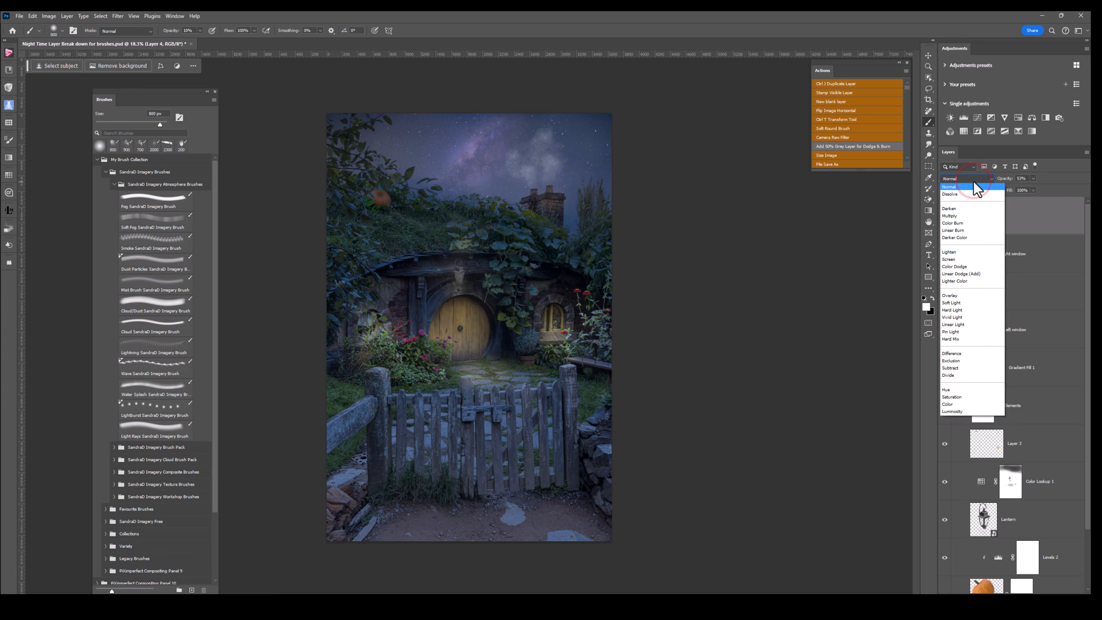
{"action": "left_click", "coordinate": [963, 303]}
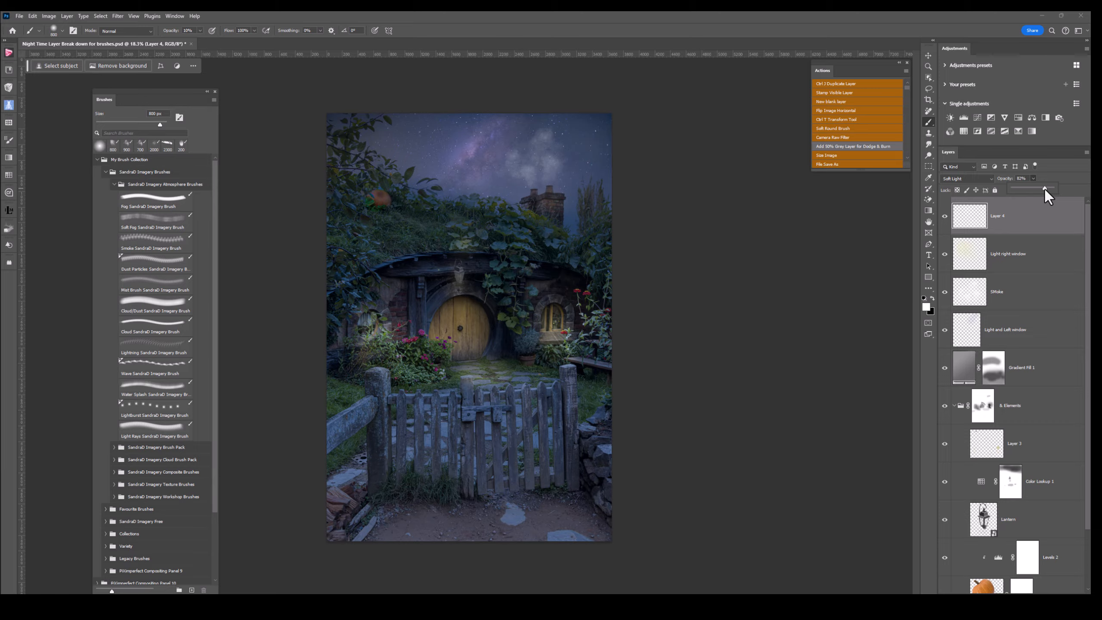
Step: Toggle Layer 4's visibility and hide all four light and smoke layers to compare the image without the atmosphere effects
{"action": "left_click", "coordinate": [946, 216]}
{"action": "left_click", "coordinate": [946, 235]}
{"action": "mouse_move", "coordinate": [946, 217]}
{"action": "left_mouse_down"}
{"action": "mouse_move", "coordinate": [945, 327]}
{"action": "mouse_move", "coordinate": [946, 217]}
{"action": "left_mouse_up"}
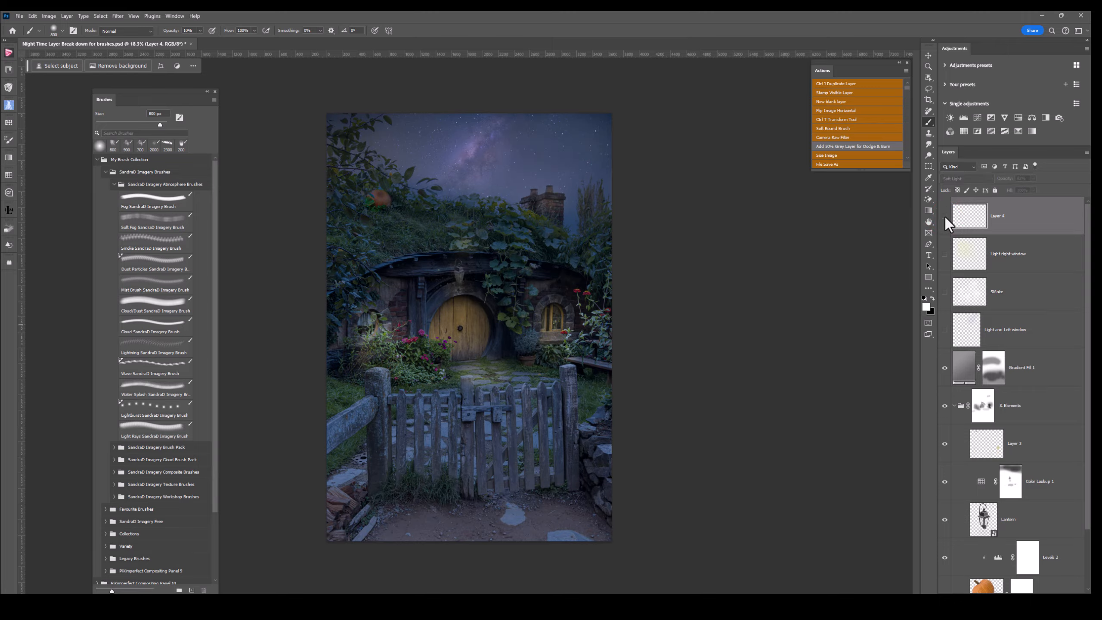